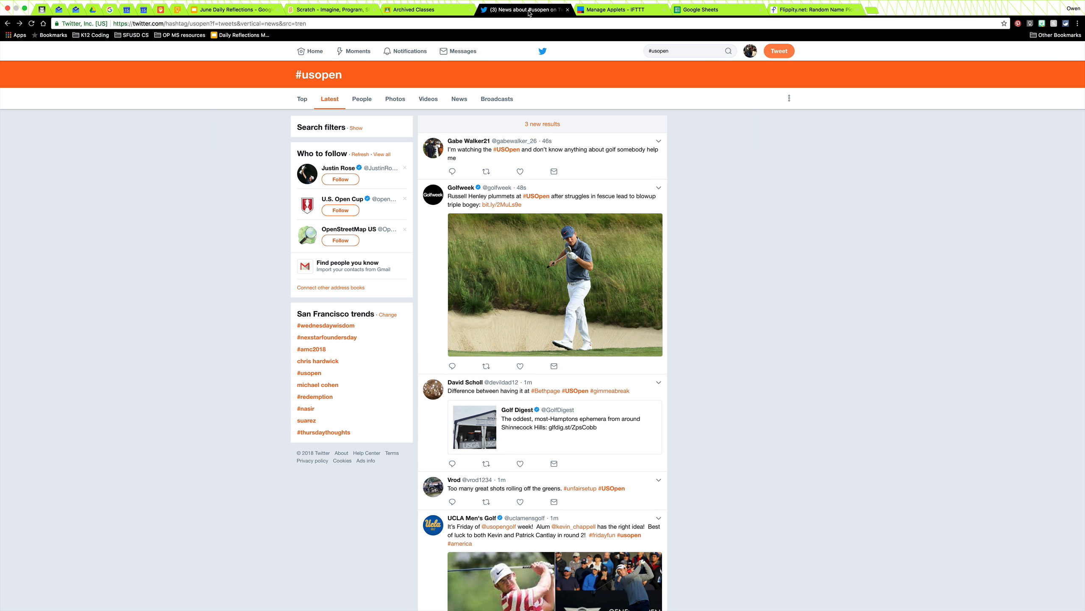
Look over the open IFTTT, Google Sheets and Flippity name picker pages, then load the new #usopen tweets on Twitter
click(615, 9)
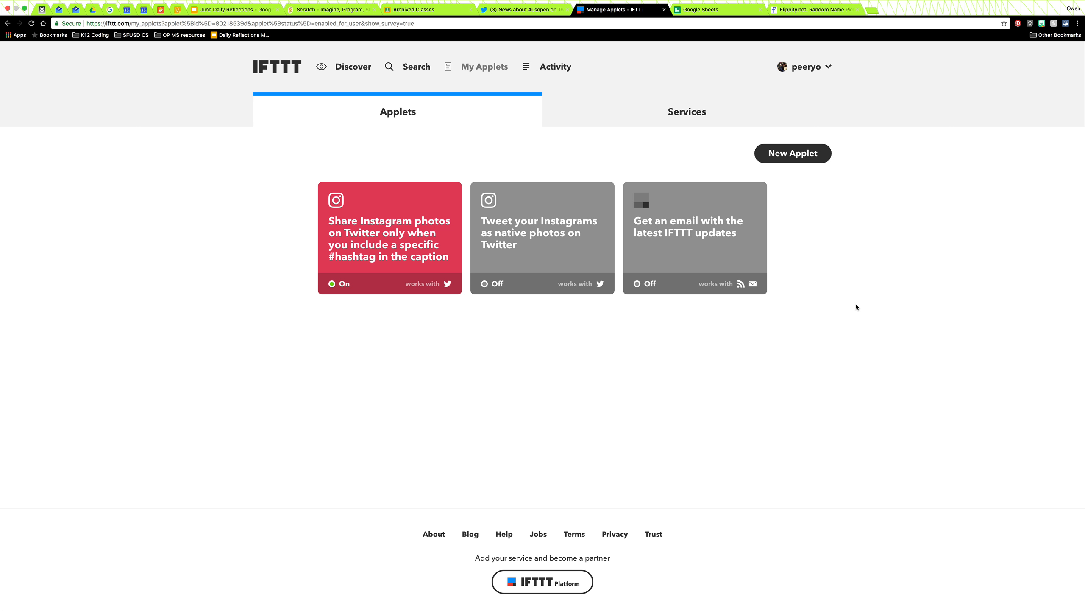
click(709, 9)
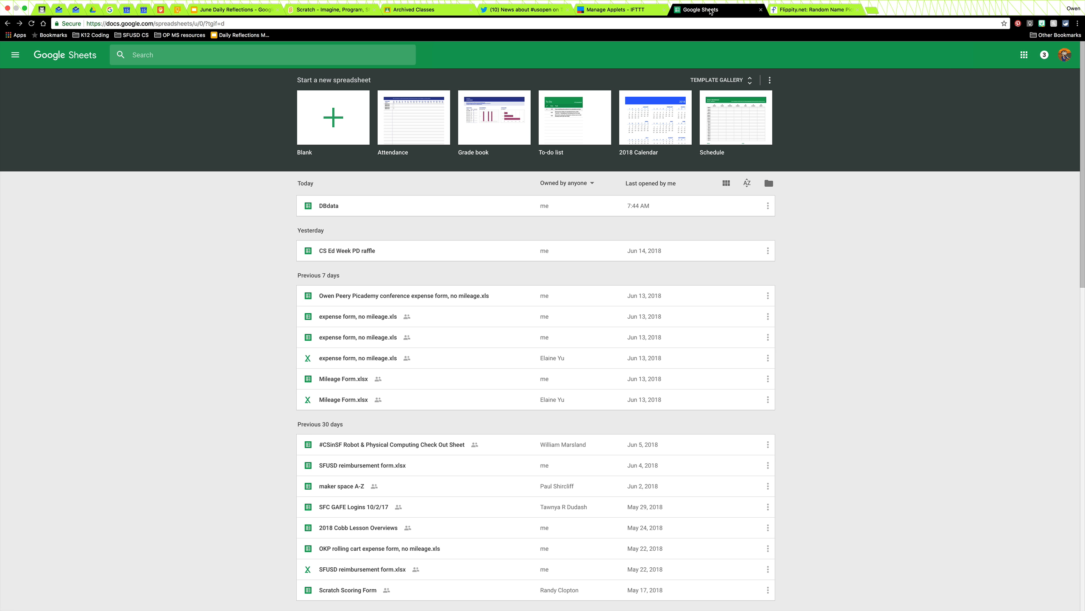
click(815, 9)
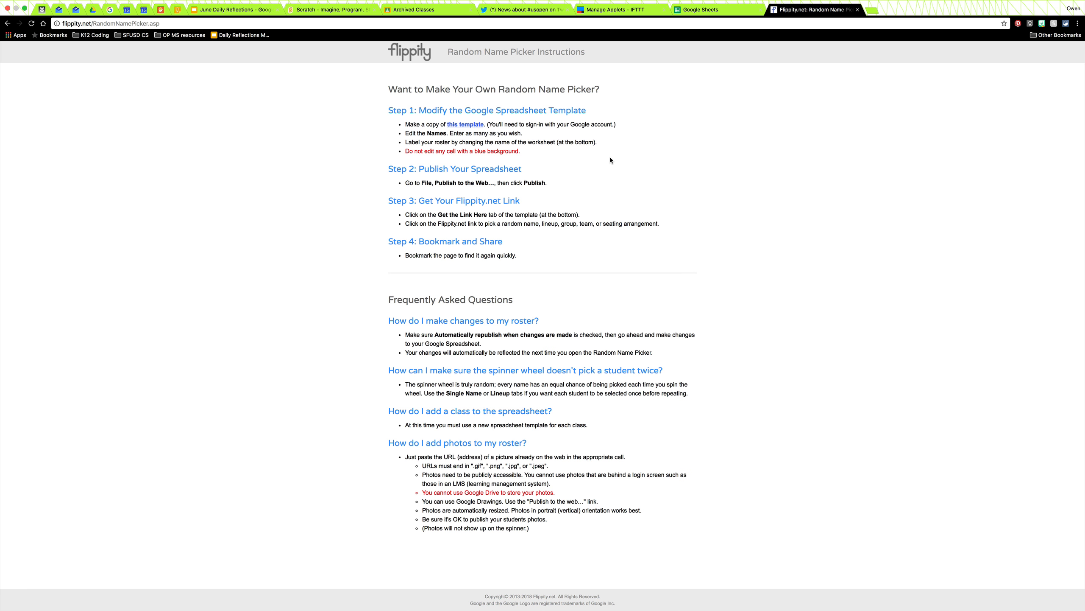
click(529, 11)
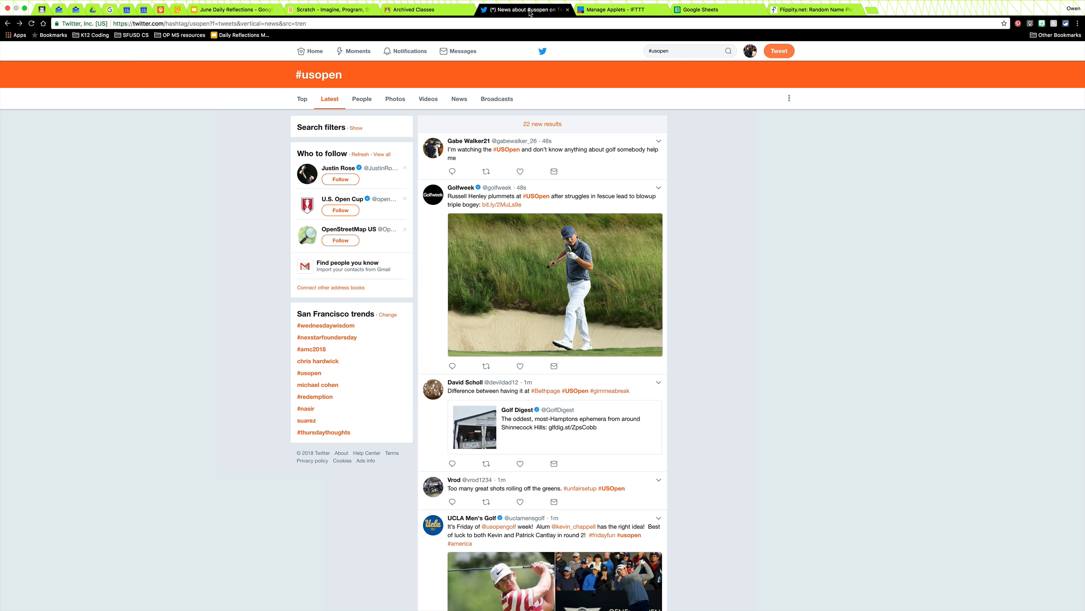
click(576, 126)
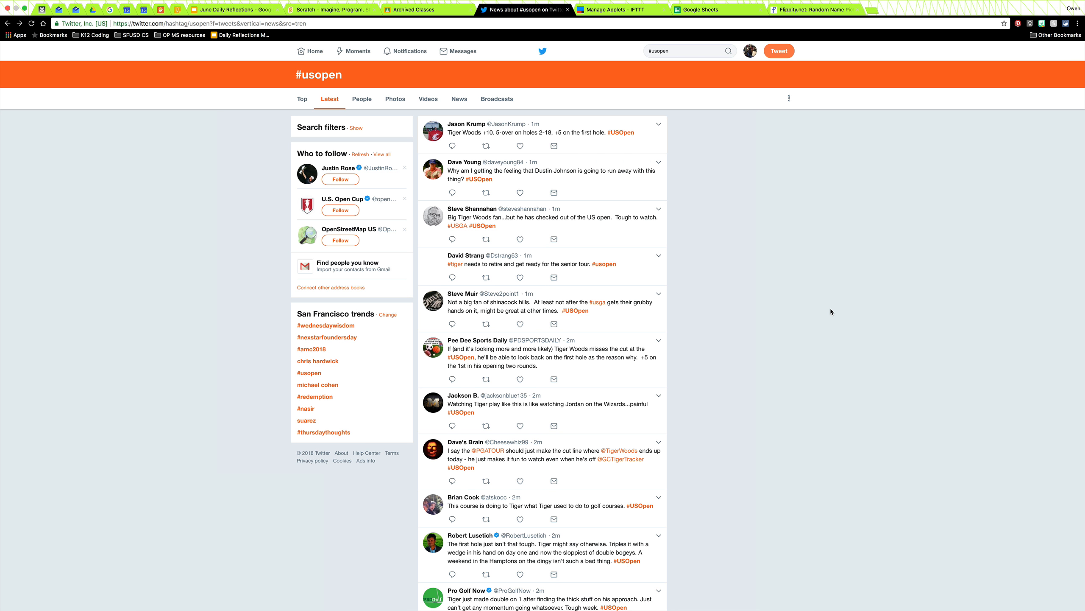
Switch to IFTTT and search it for "twitter hashtag google sheets"
click(617, 9)
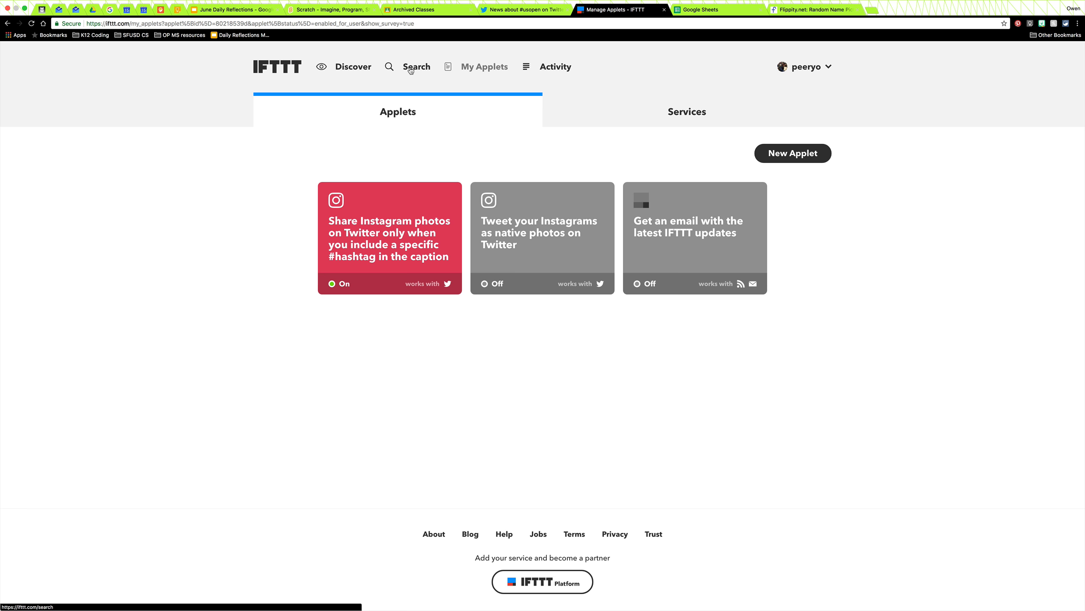
click(411, 69)
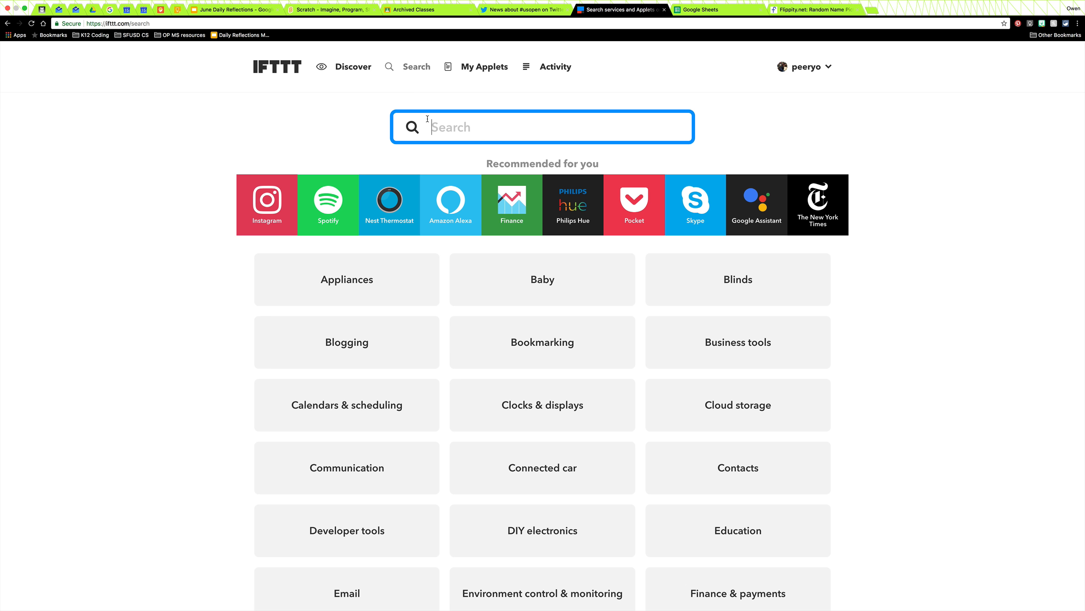
text(twitter has)
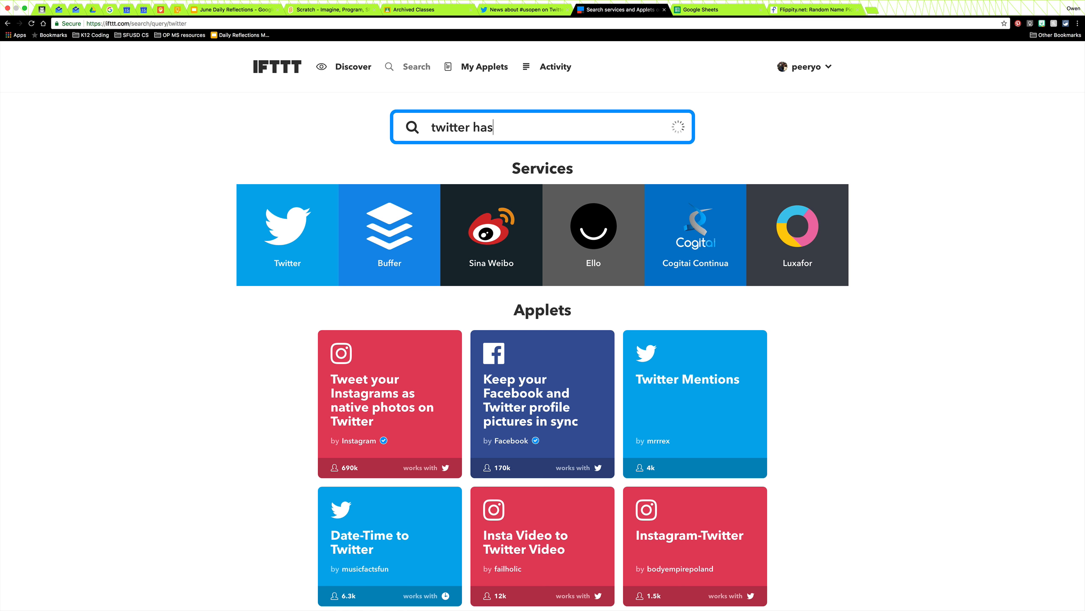
text(htag )
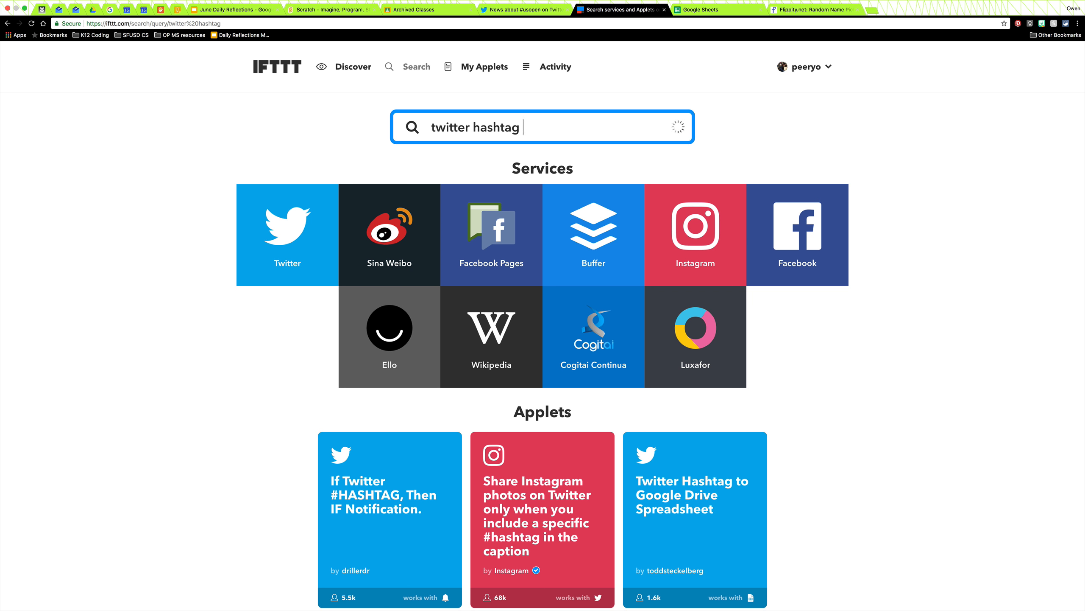
text(google sheets)
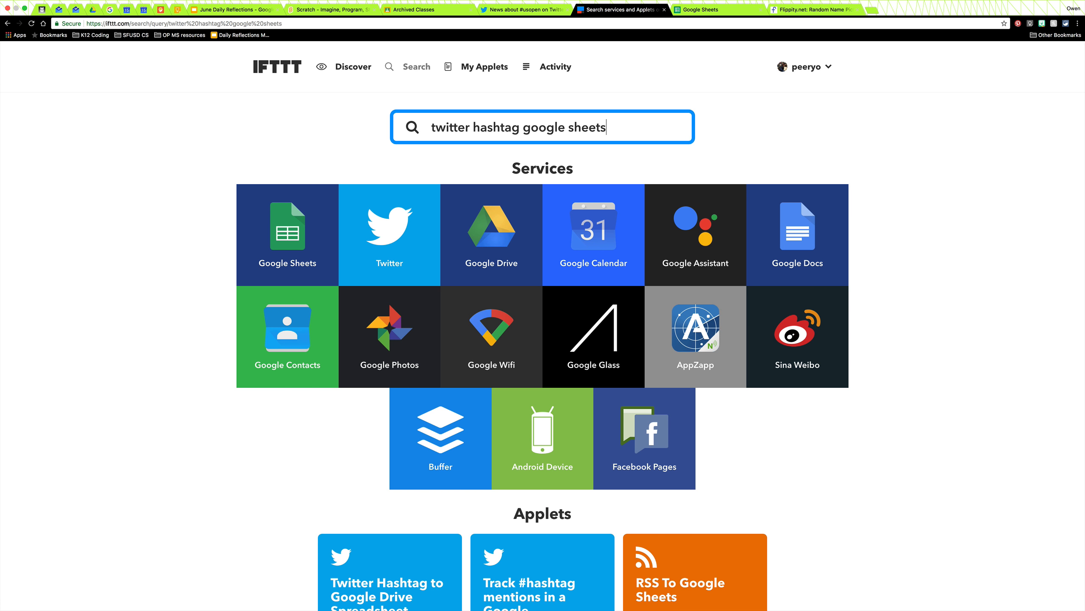
Open the applet "When a specific hashtag is used on Twitter add the Tweet to a Google spreadsheet" and turn it on
scroll(882, 388, down, 10)
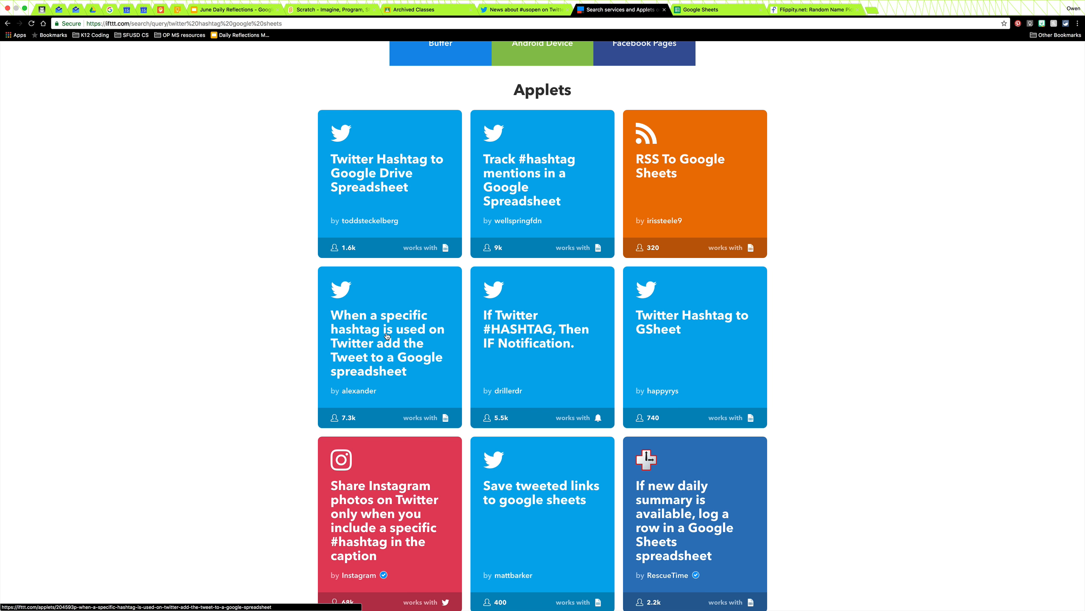
scroll(420, 343, down, 1)
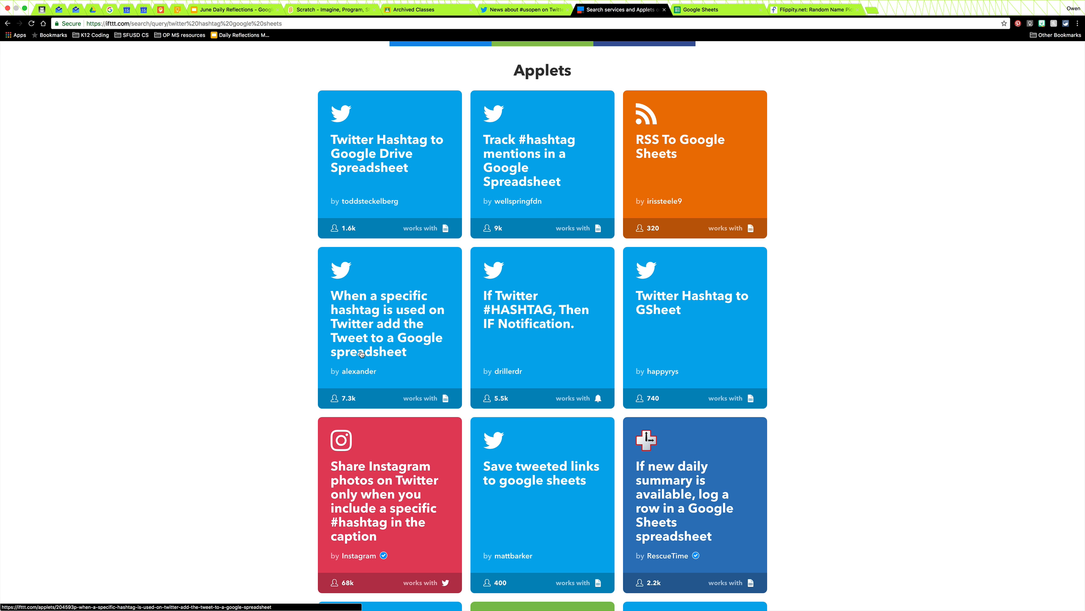
click(375, 323)
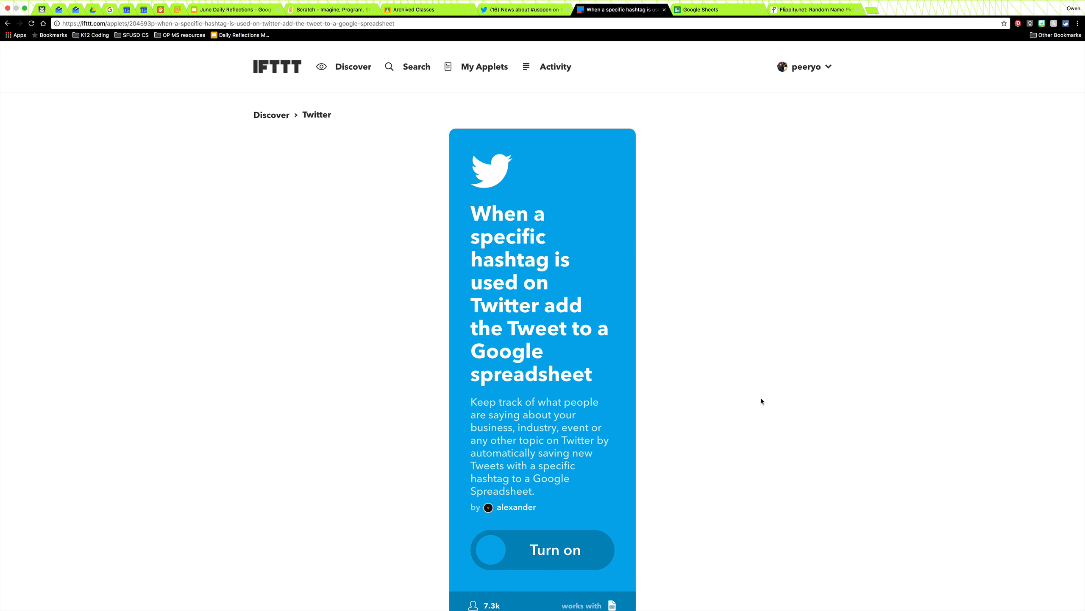
scroll(761, 401, down, 3)
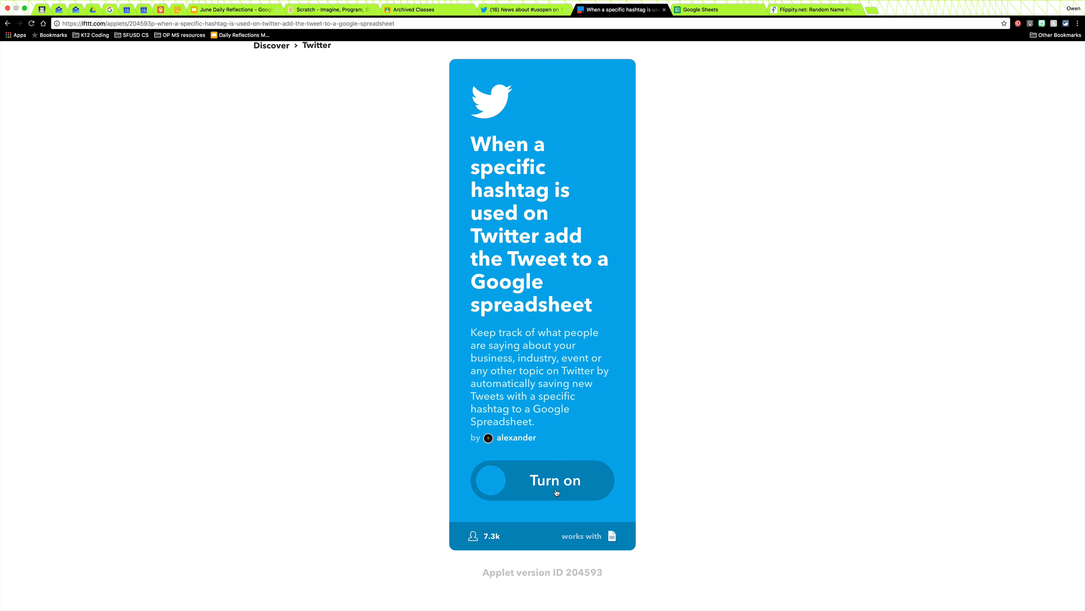
click(574, 483)
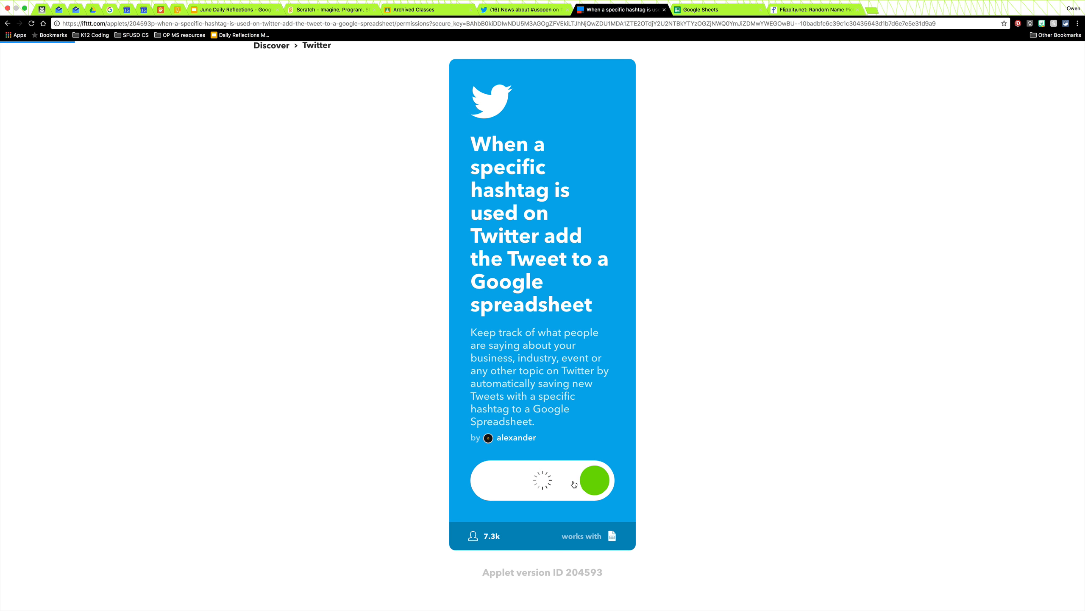
Set the hashtag the applet searches for to #usopen
scroll(794, 451, down, 5)
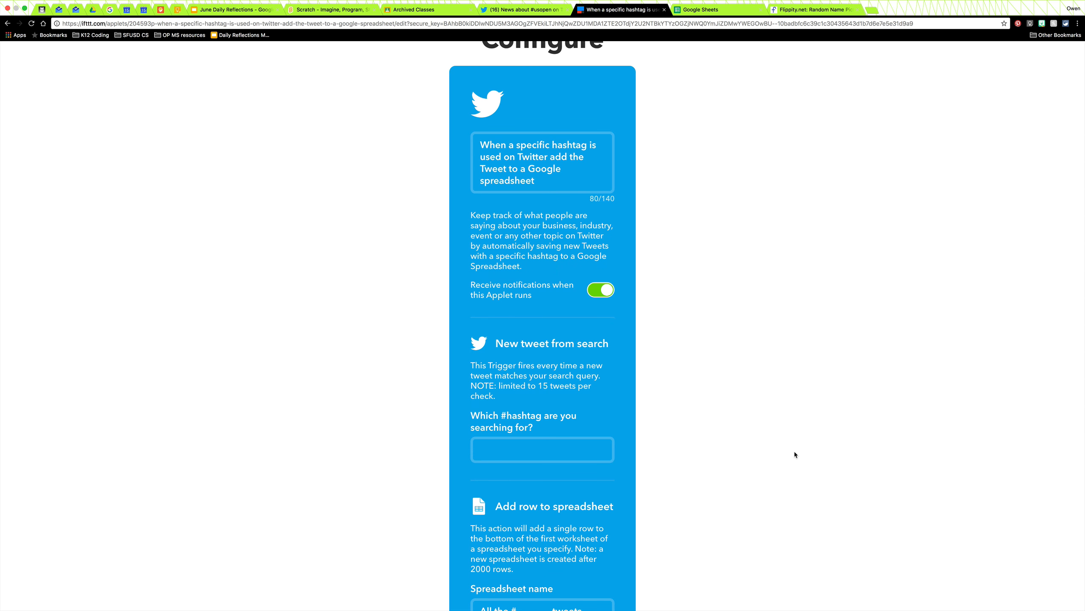
scroll(726, 387, down, 4)
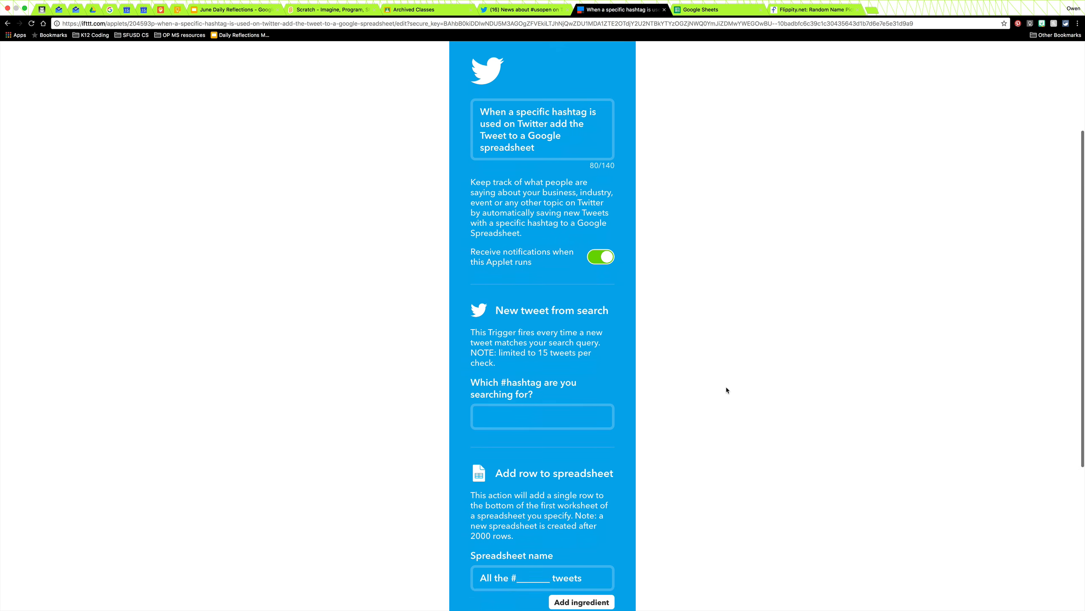
click(530, 346)
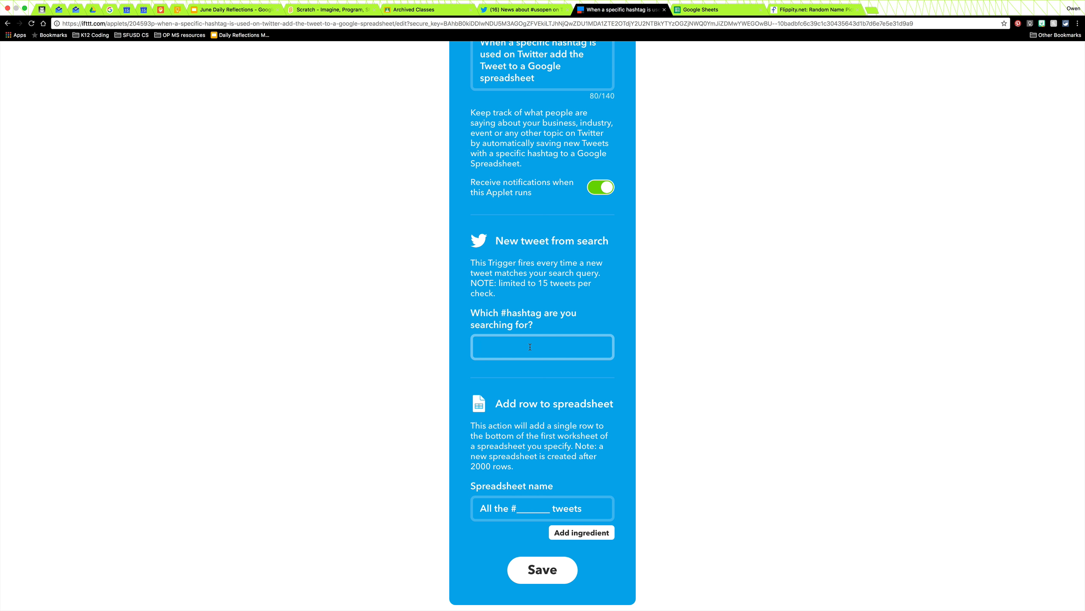
text(#usopen)
Name the applet's spreadsheet "All the #usopen tweets" and save the configuration
scroll(583, 421, down, 3)
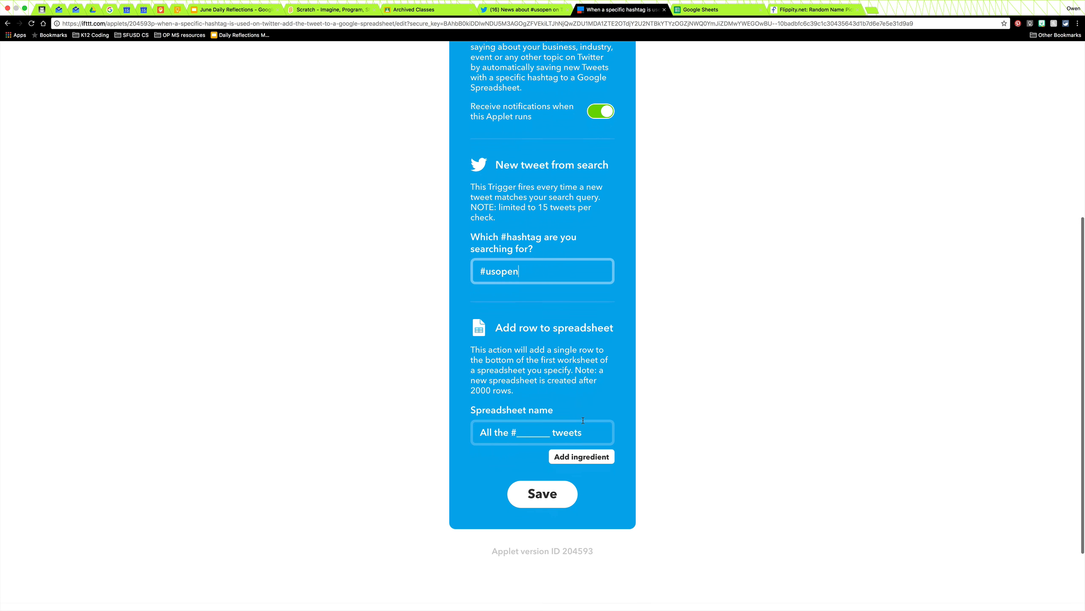
double_click(528, 436)
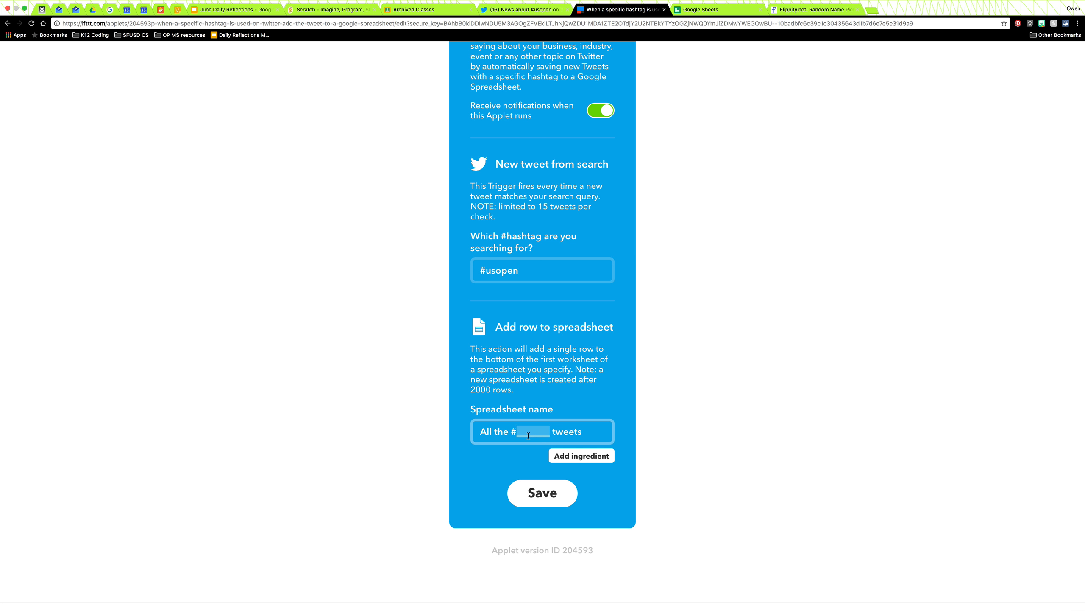
text(usopen)
drag(488, 435, 581, 440)
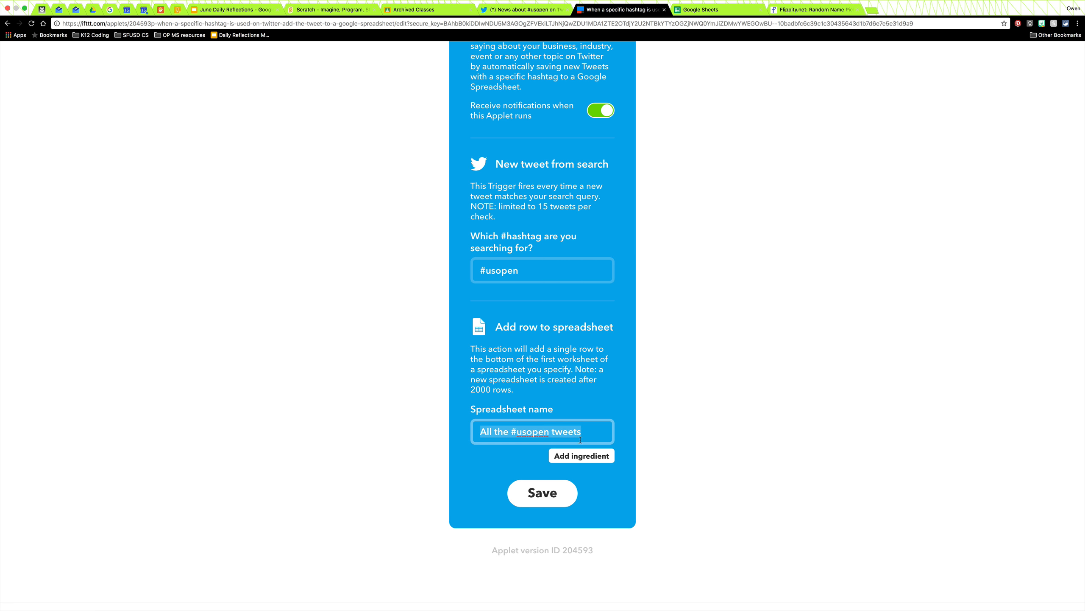
click(605, 407)
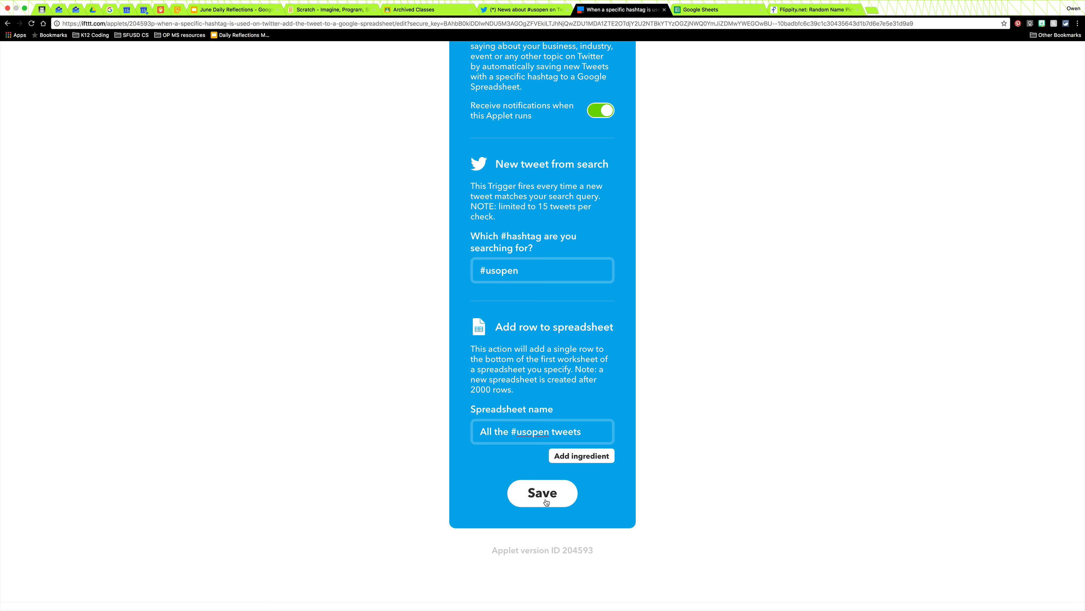
click(700, 12)
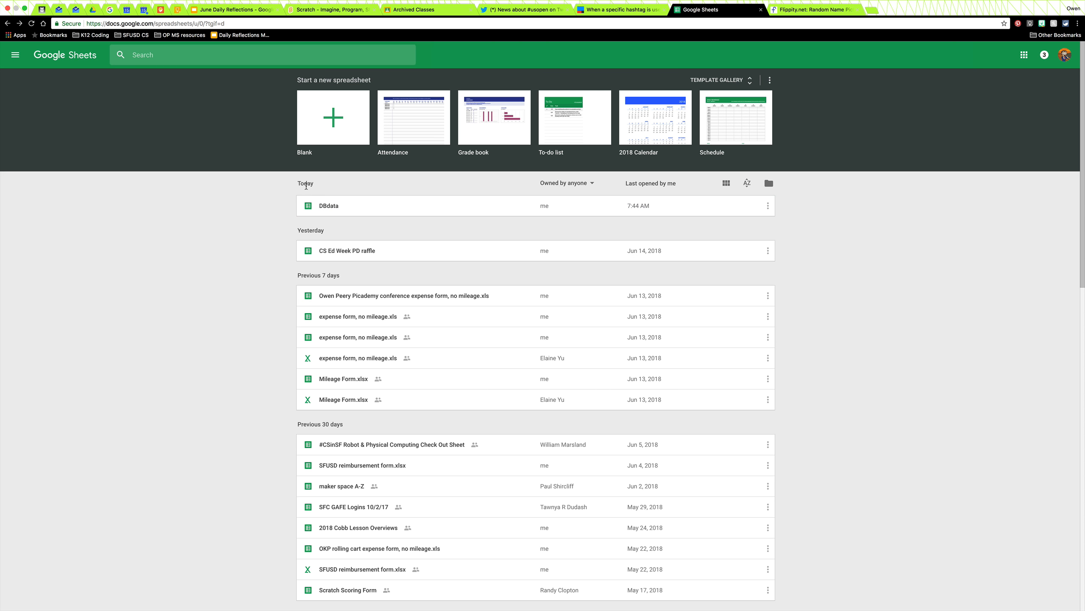
click(622, 12)
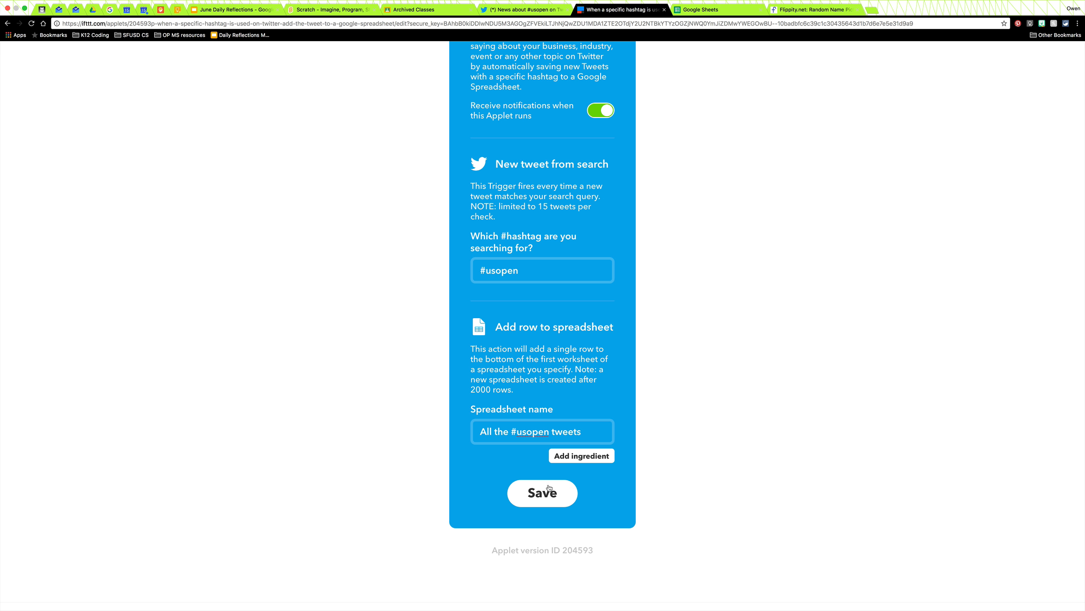
click(522, 499)
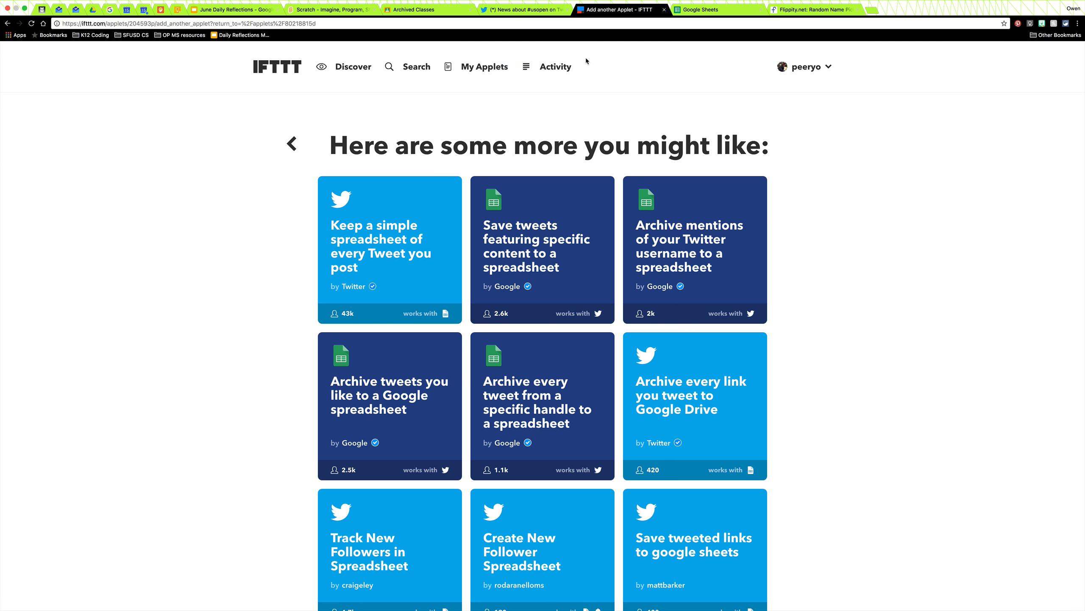
Open the settings of the hashtag-to-spreadsheet applet from the list of own applets
click(487, 69)
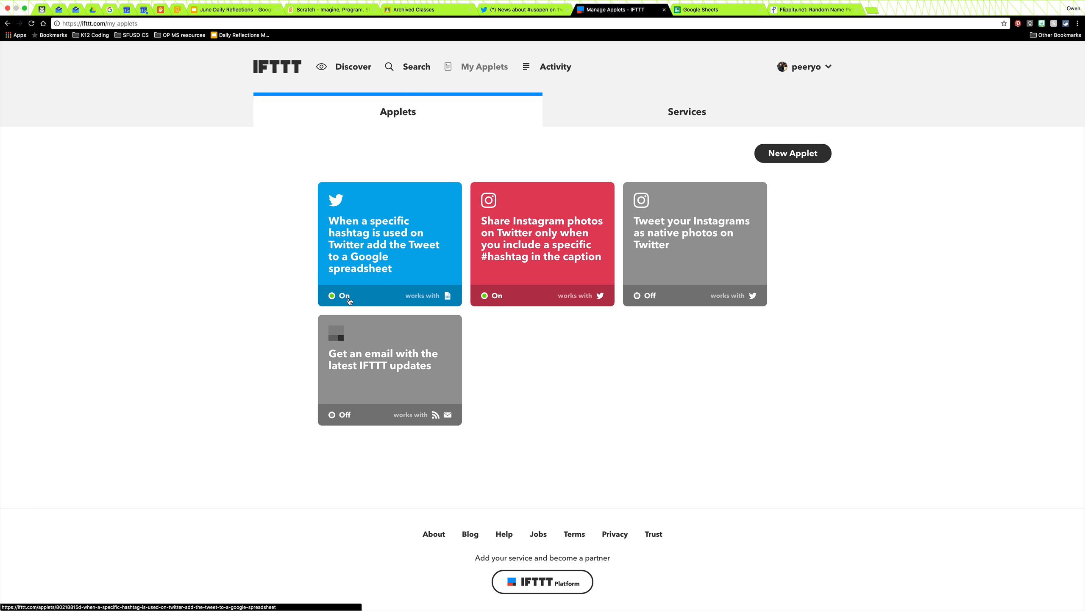
click(378, 235)
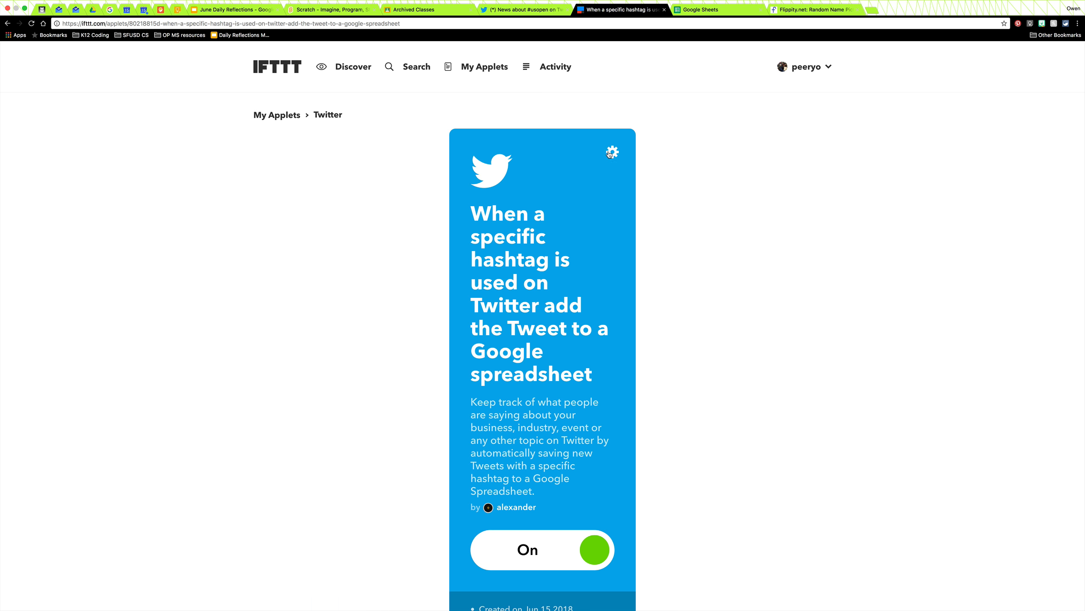
click(610, 153)
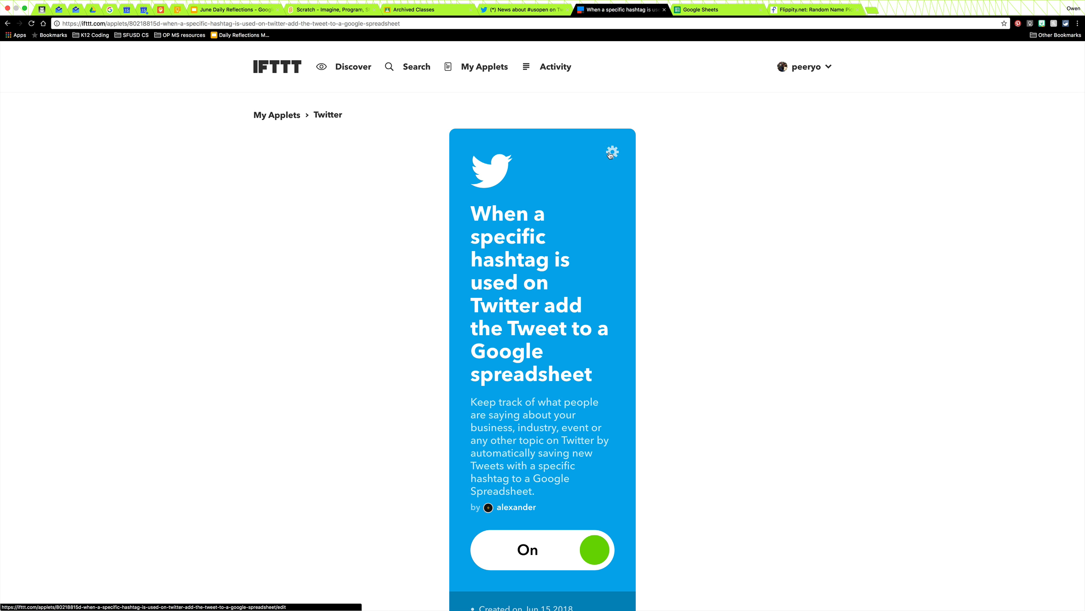
scroll(720, 430, down, 3)
scroll(720, 427, down, 5)
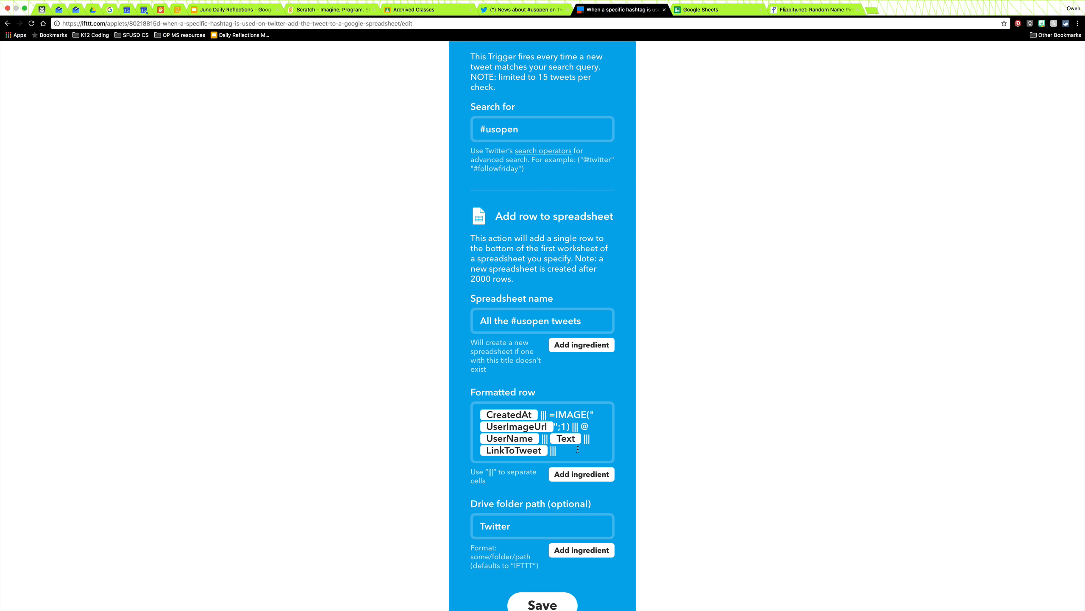
Remove CreatedAt, the user image formula and LinkToTweet from the formatted row, leaving "@{{UserName}} ||| {{Text}} |||"
click(571, 454)
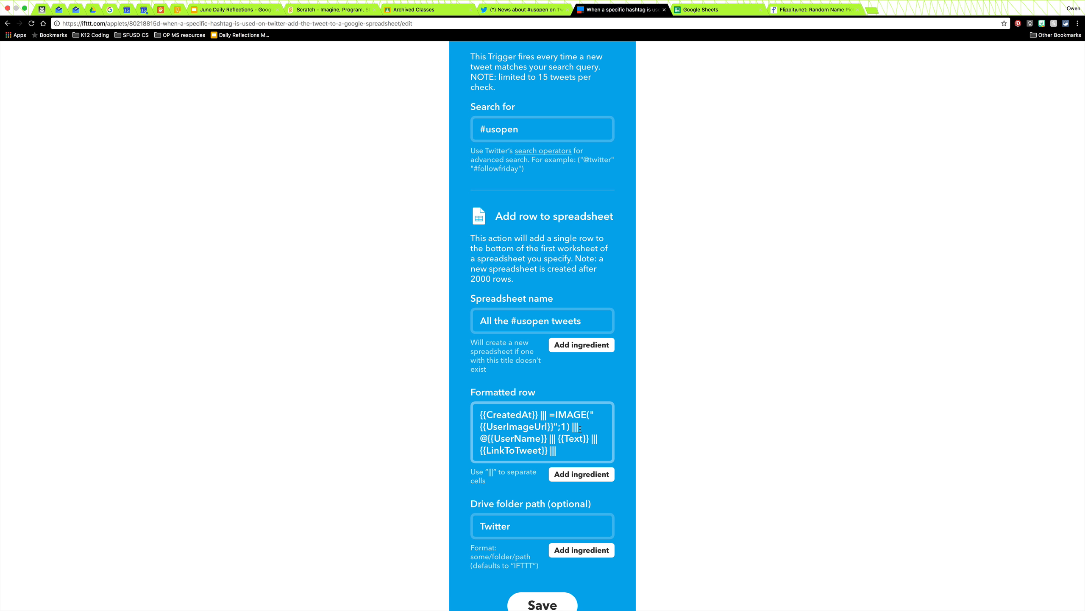
drag(580, 429, 479, 413)
key(BackSpace)
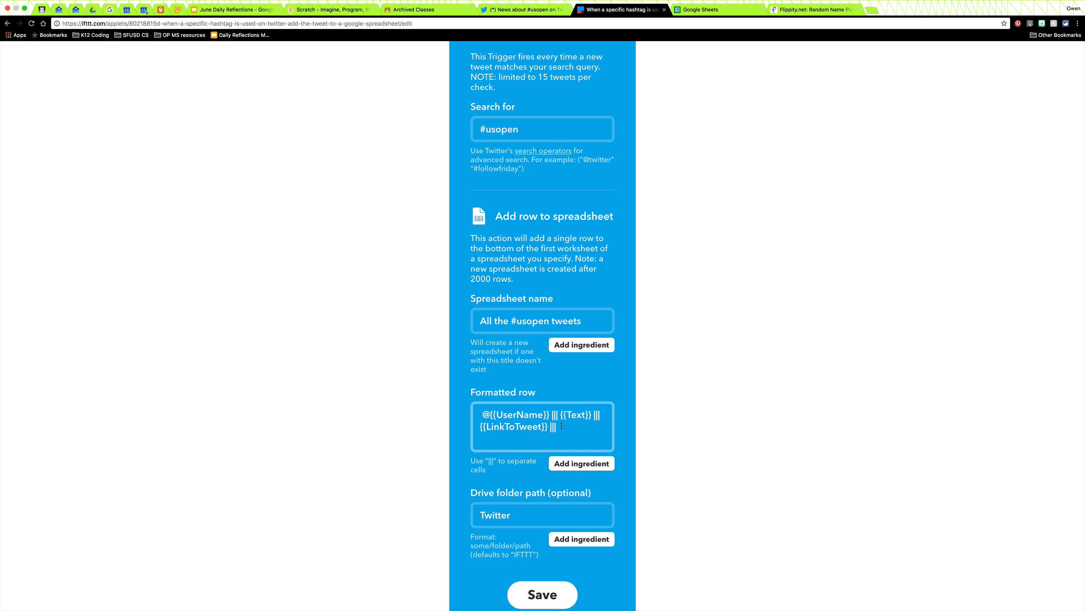
drag(559, 427, 474, 429)
scroll(464, 476, down, 1)
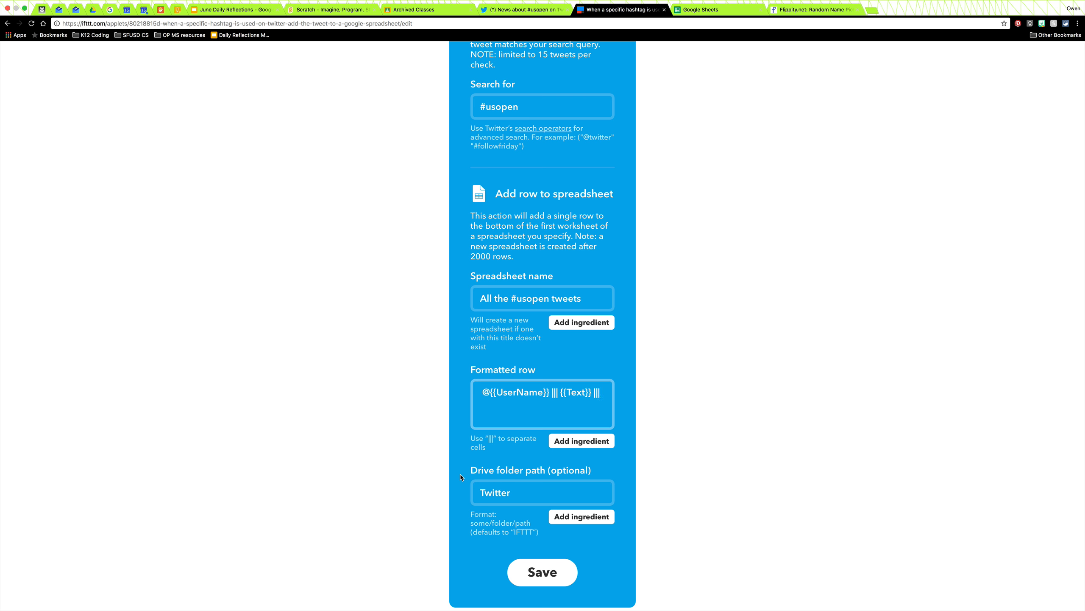
Save the applet's edited settings and make it check for new tweets immediately
scroll(461, 477, down, 3)
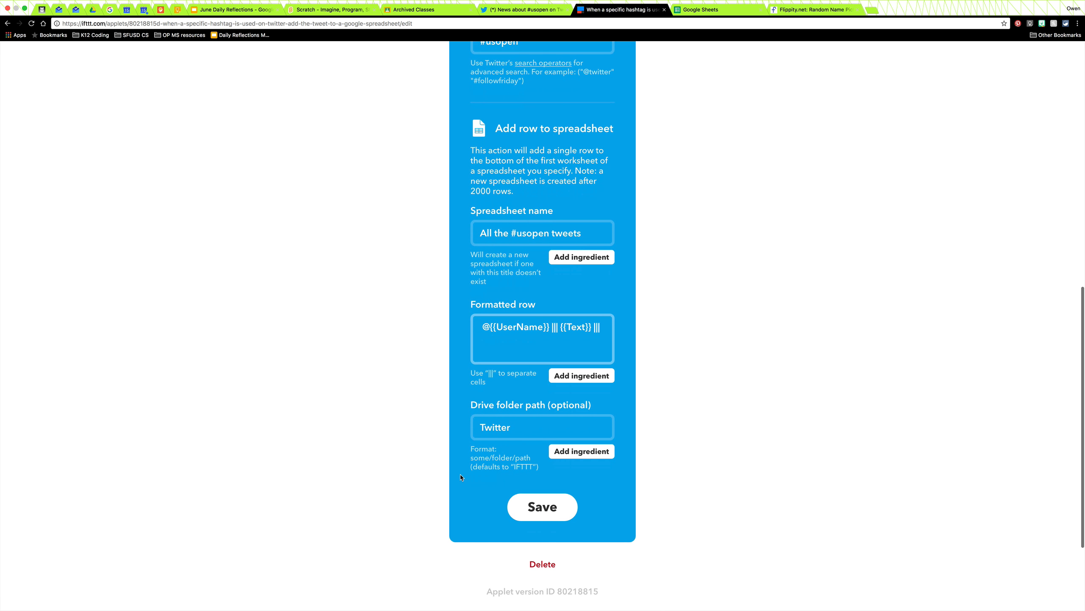
click(538, 516)
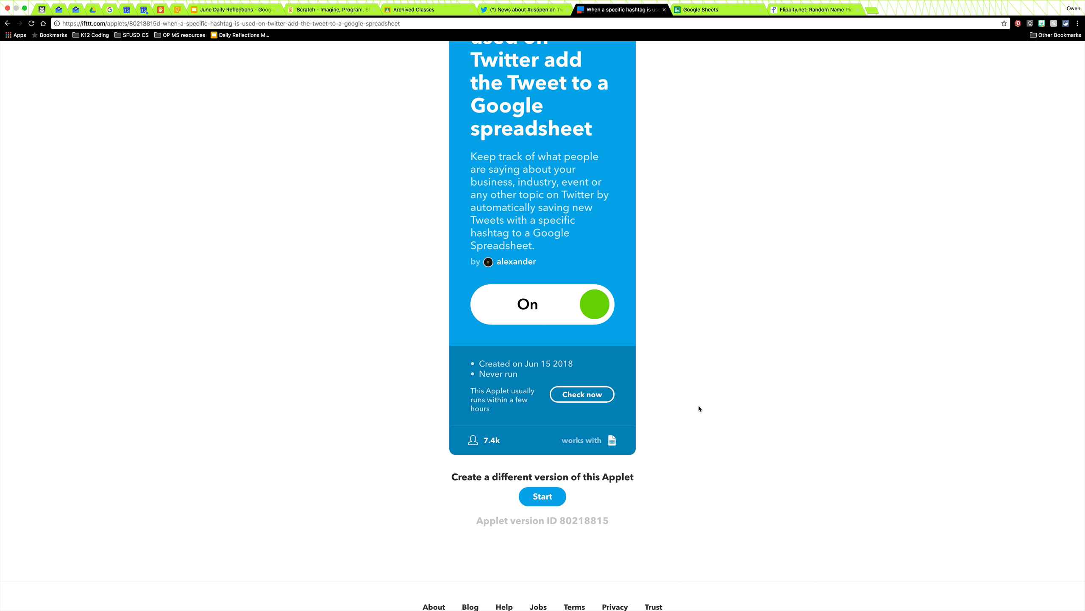
click(583, 396)
scroll(668, 390, down, 2)
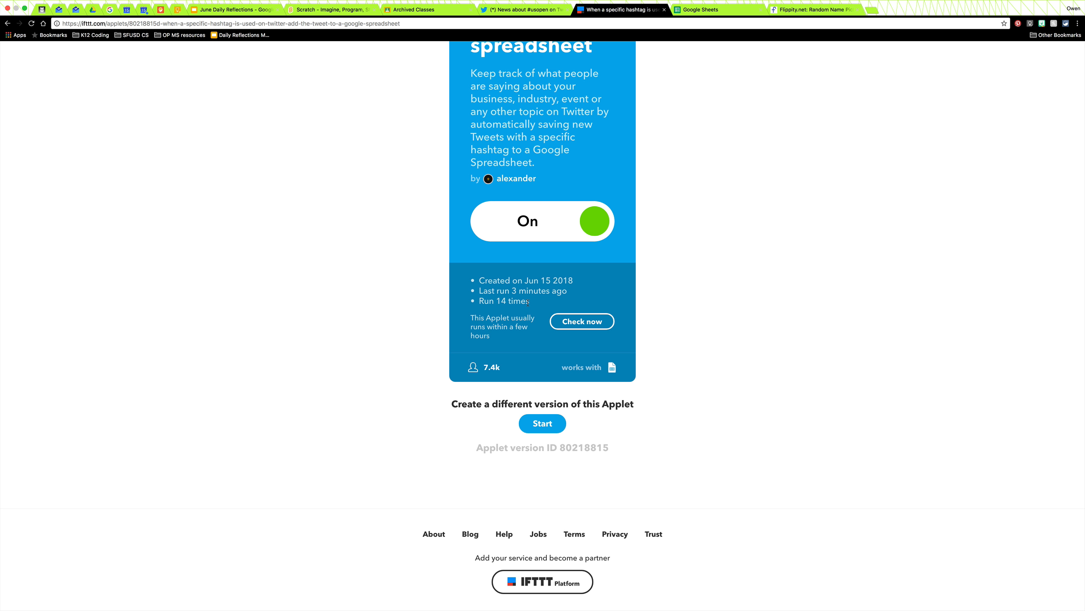
Open the "All the #usopen tweets" spreadsheet in Google Sheets and fit column B to the width of its tweet text
click(710, 14)
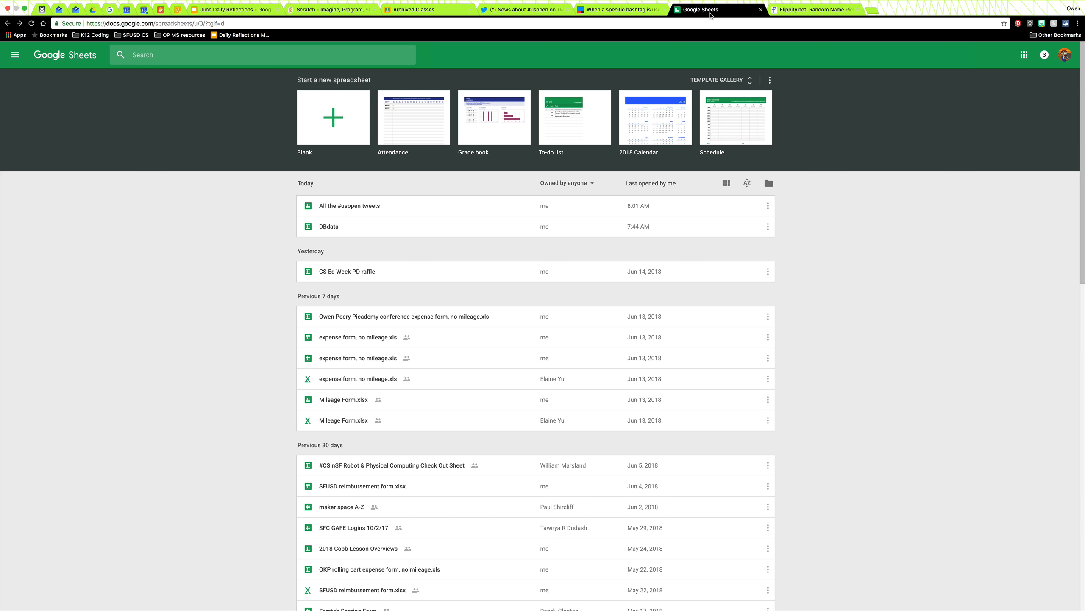
click(342, 210)
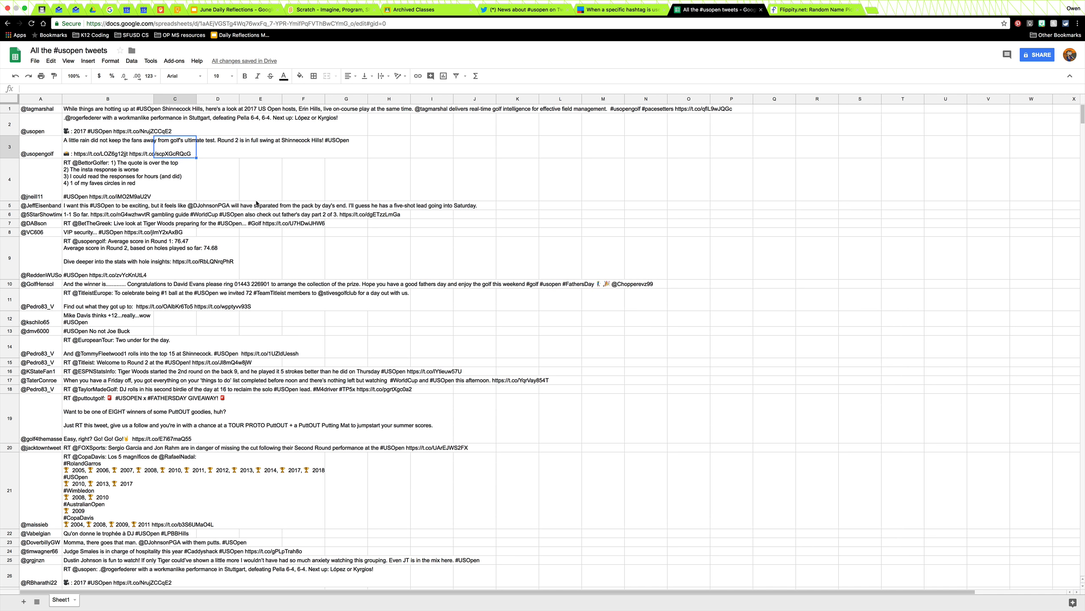
click(39, 111)
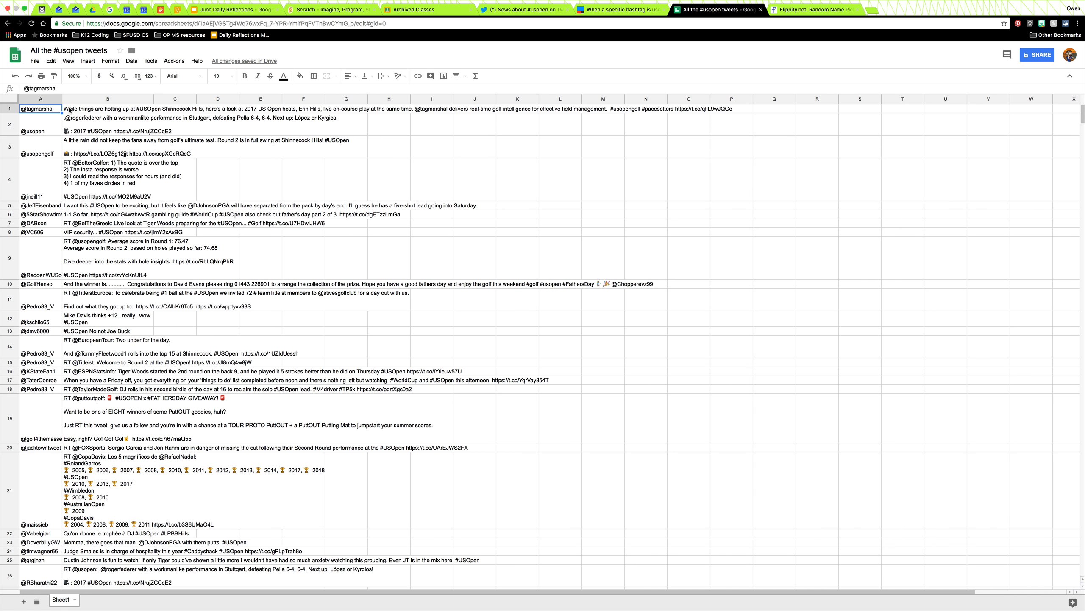
click(79, 110)
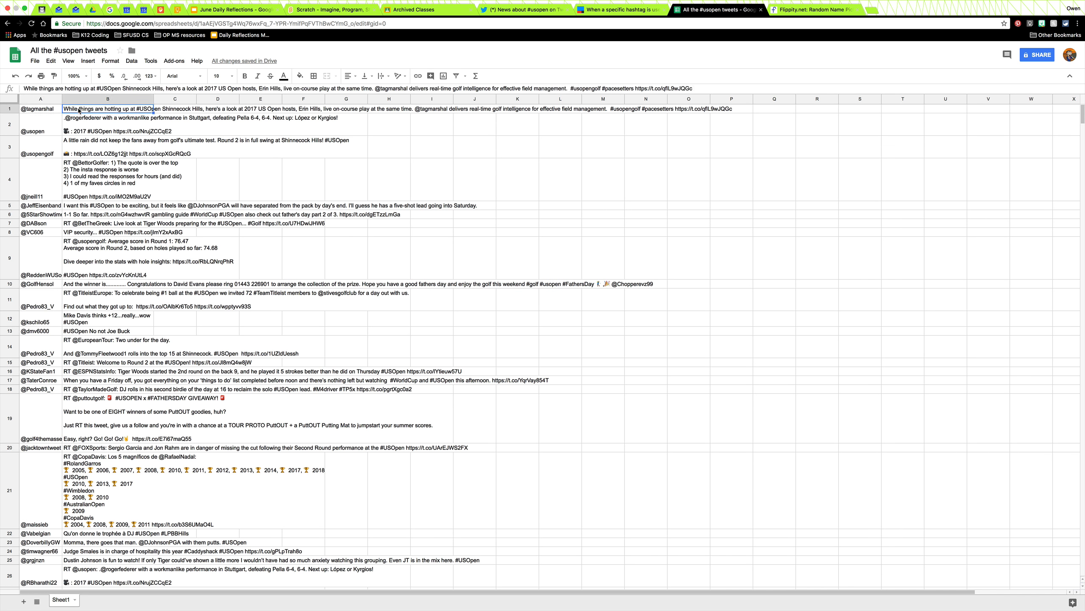
double_click(154, 99)
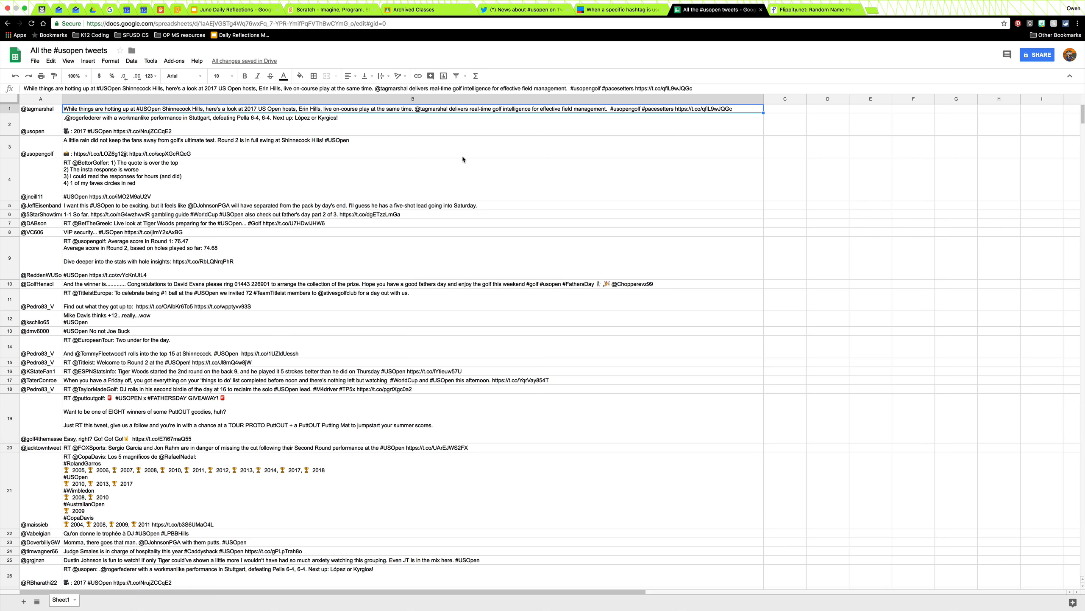
Examine the collected usernames and tweets from the first row down to the last filled row
key(Down)
key(Down)
key(Down)
key(Down)
key(Up)
key(Up)
key(Up)
key(Up)
scroll(491, 239, down, 20)
scroll(490, 240, down, 20)
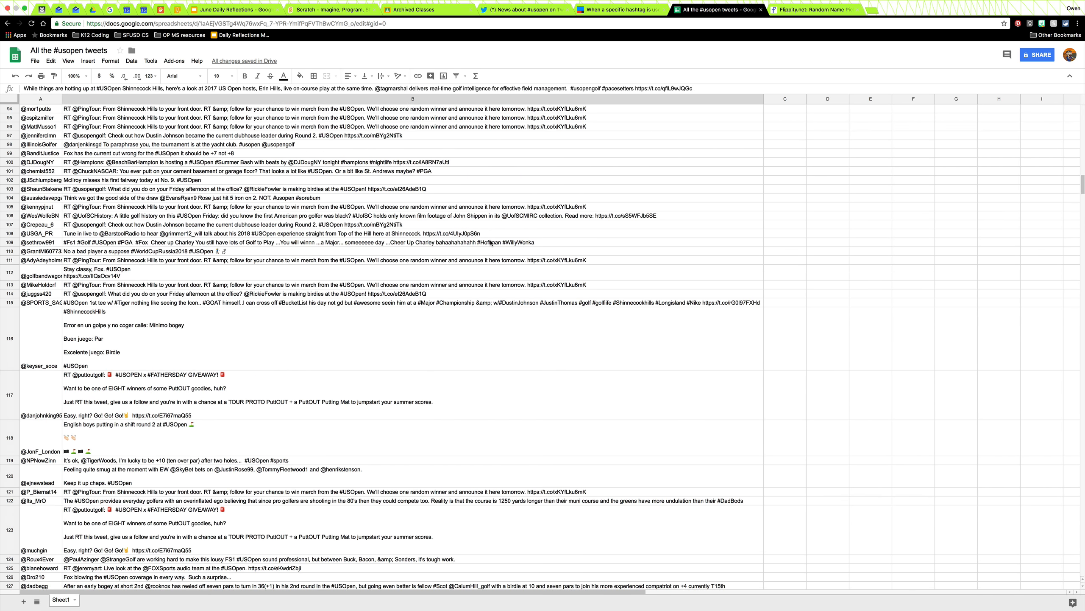
scroll(491, 243, down, 1)
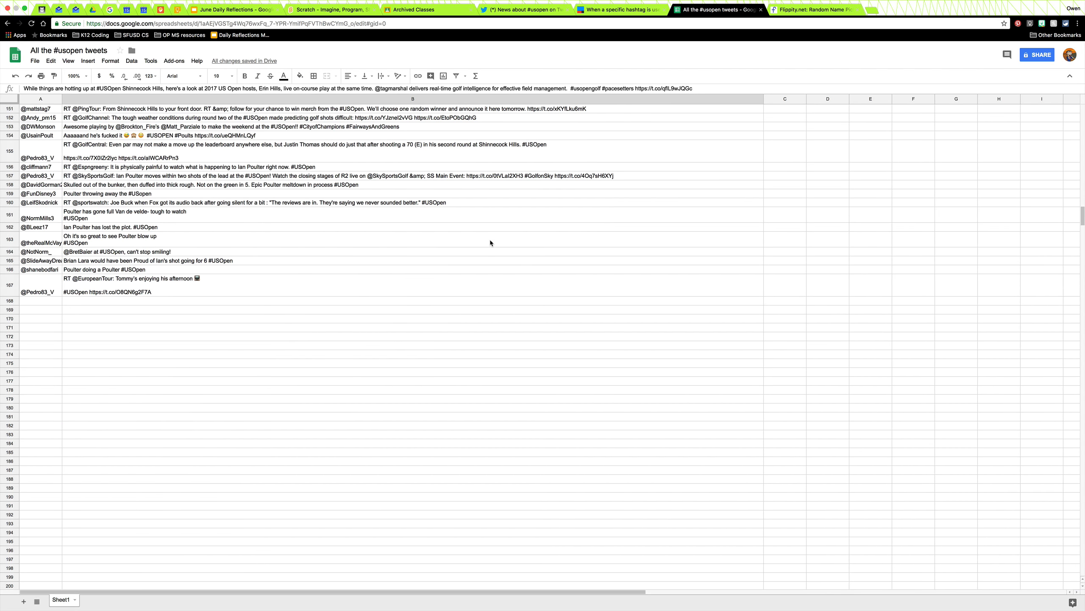
scroll(490, 242, up, 20)
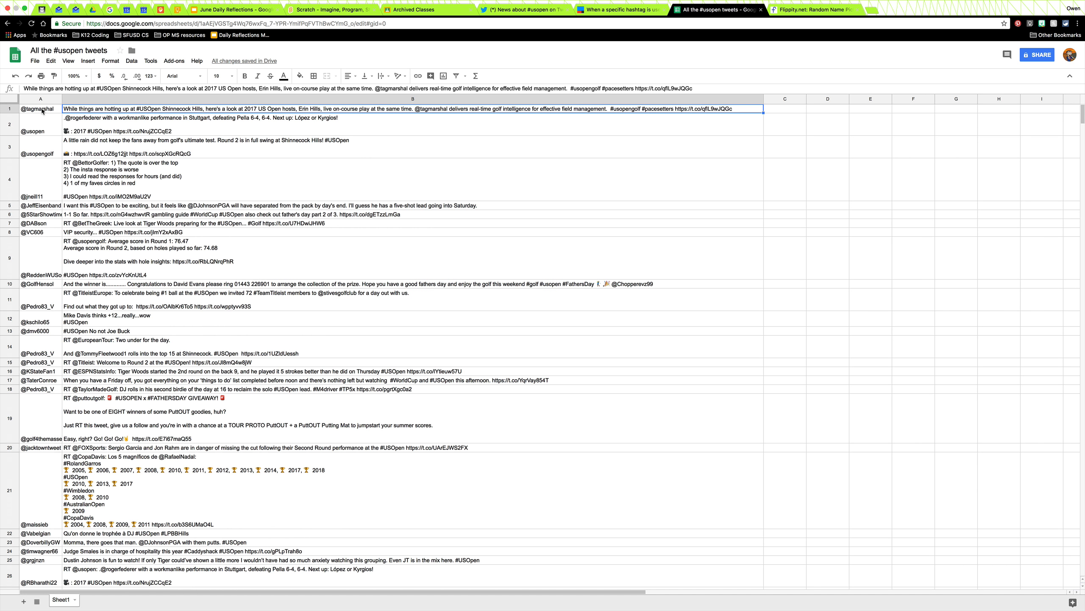
Enter the formula =unique(A:A) in cell C1 to list each username from column A only once
click(781, 110)
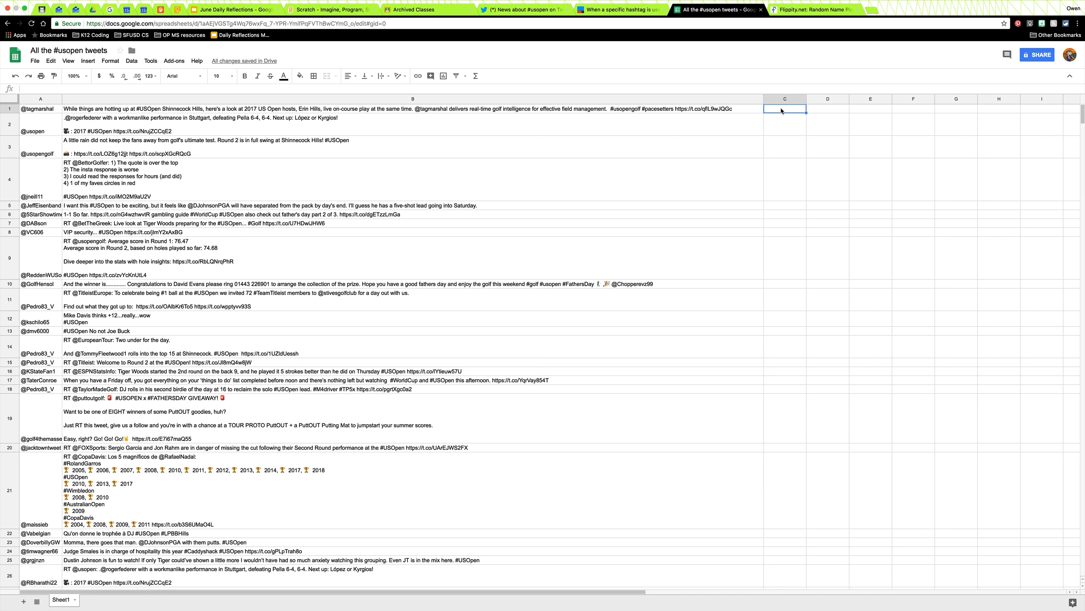
text(=)
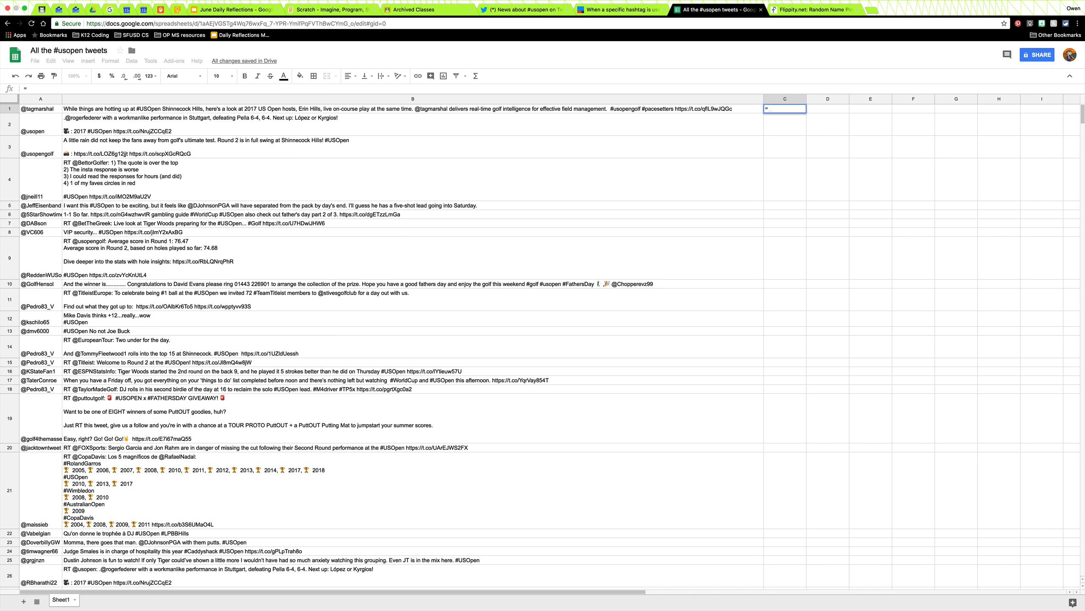
text(unique)
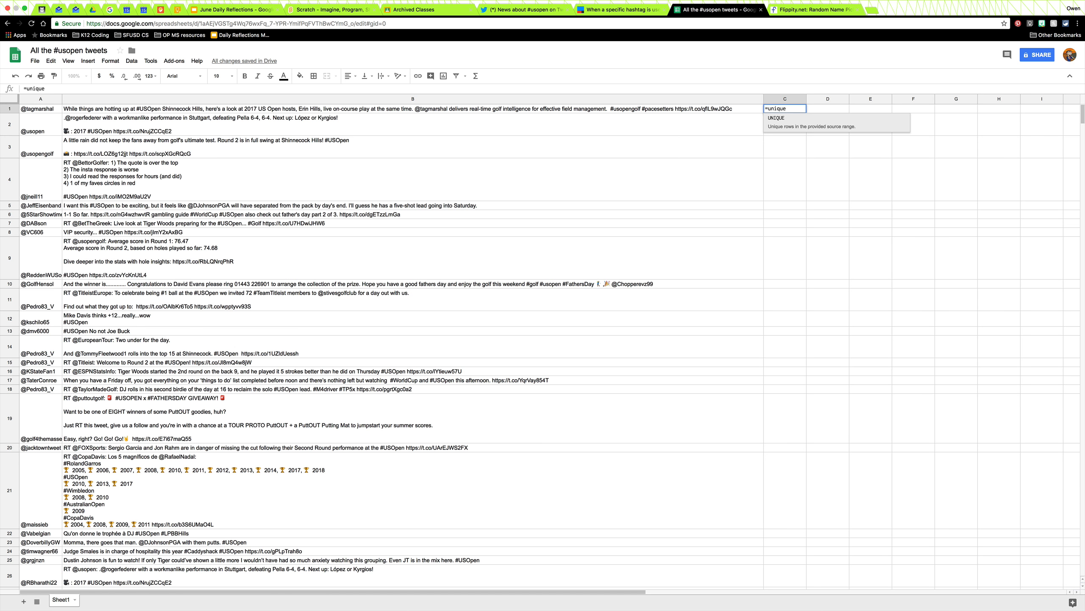
text(()
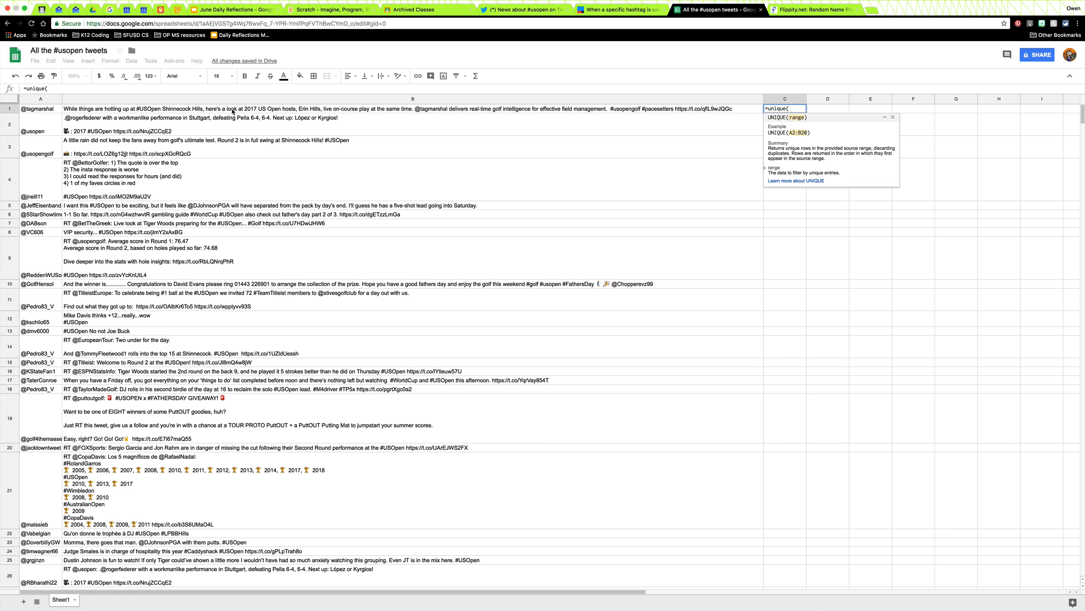
click(40, 99)
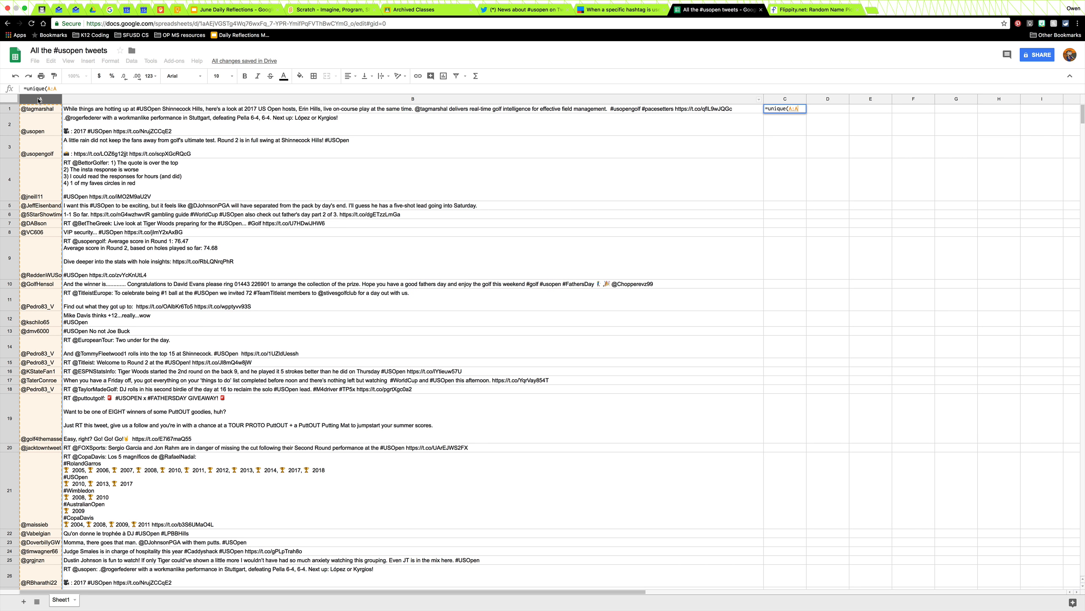
text())
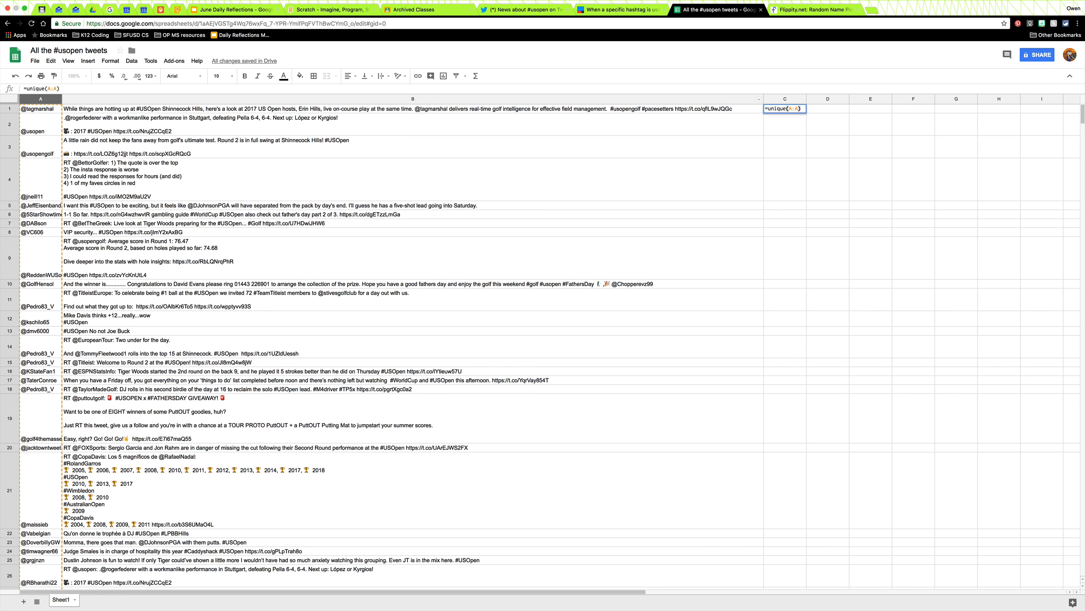
key(Return)
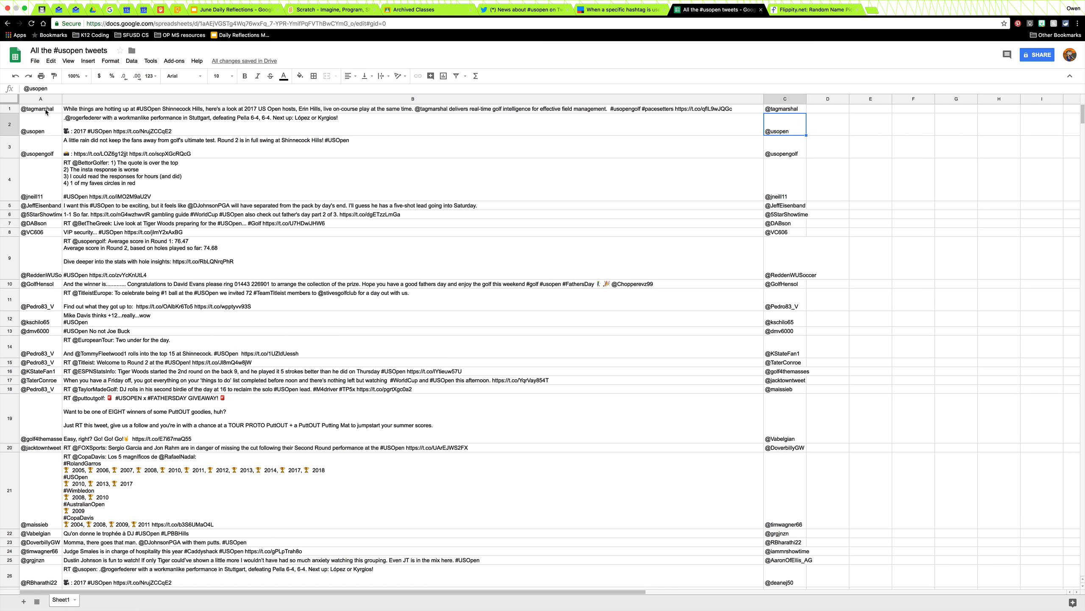
Copy the whole list of unique usernames in column C, from the first row through the last filled row
scroll(778, 348, down, 15)
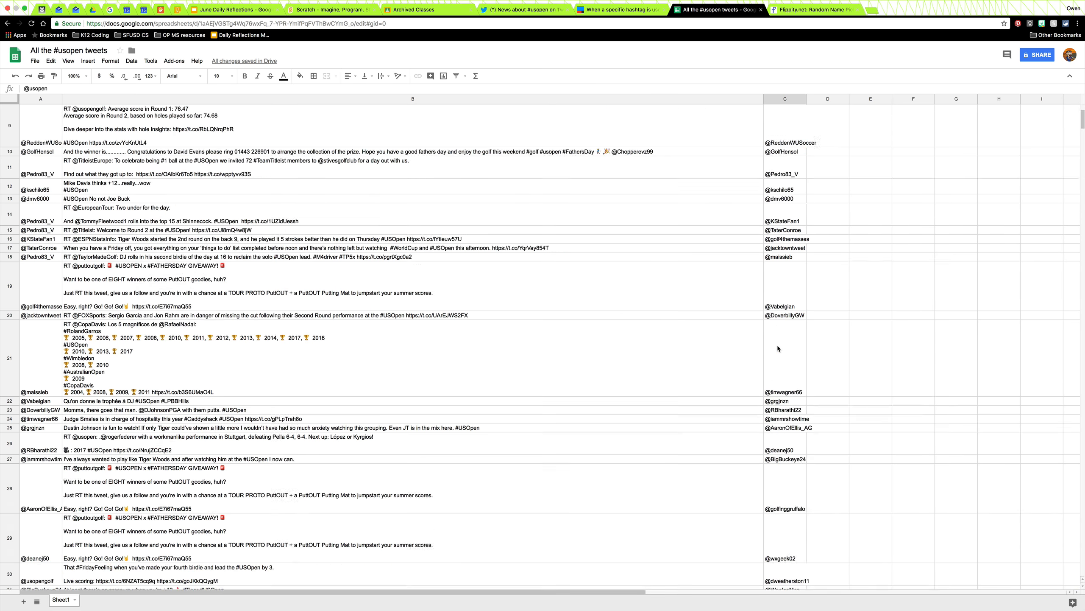
scroll(778, 349, down, 7)
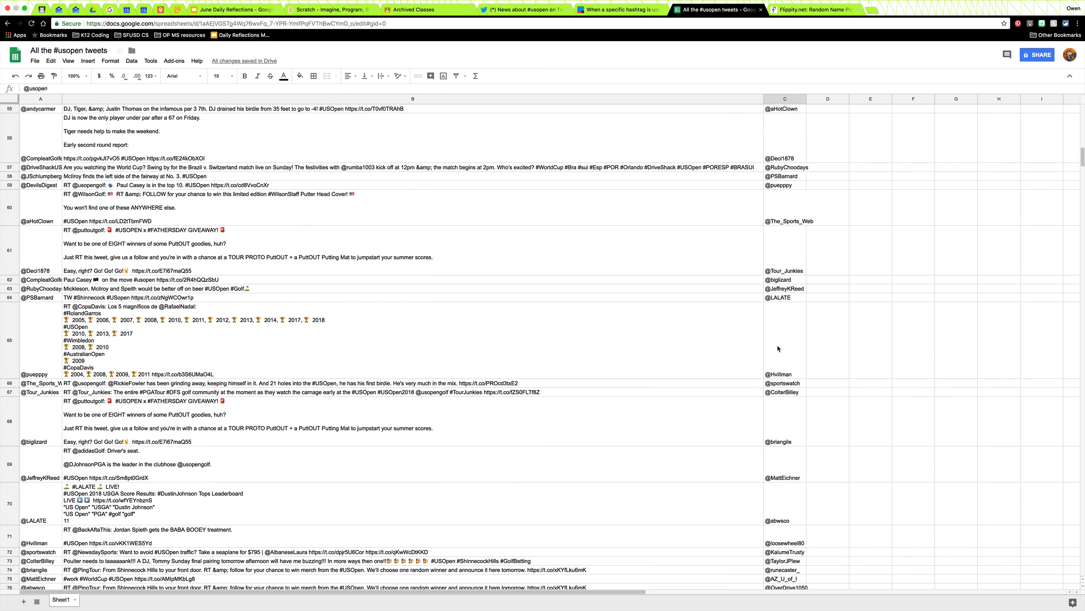
scroll(777, 347, down, 15)
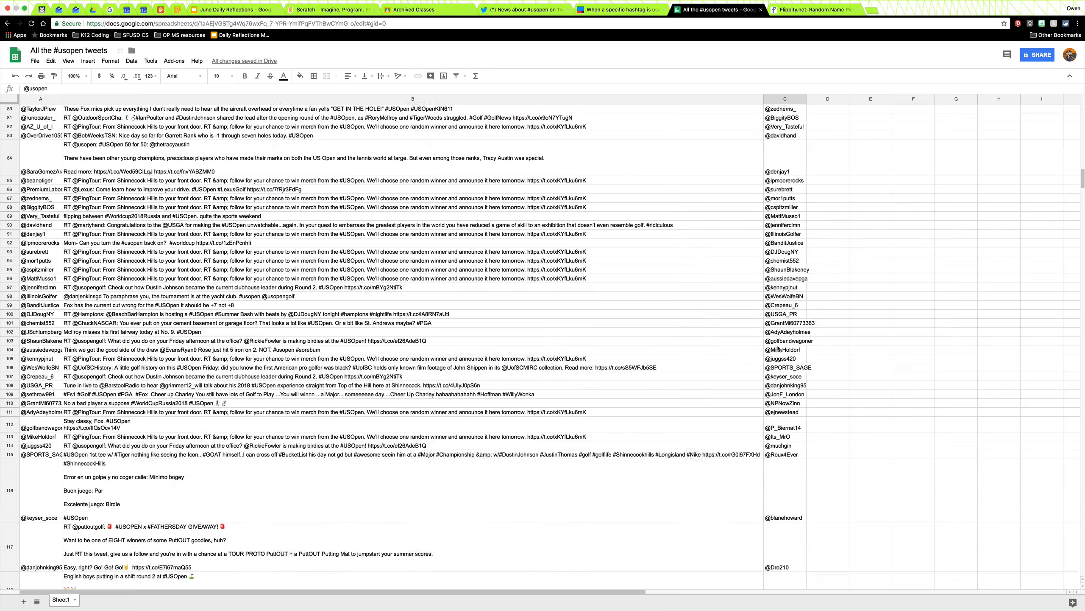
scroll(778, 348, down, 3)
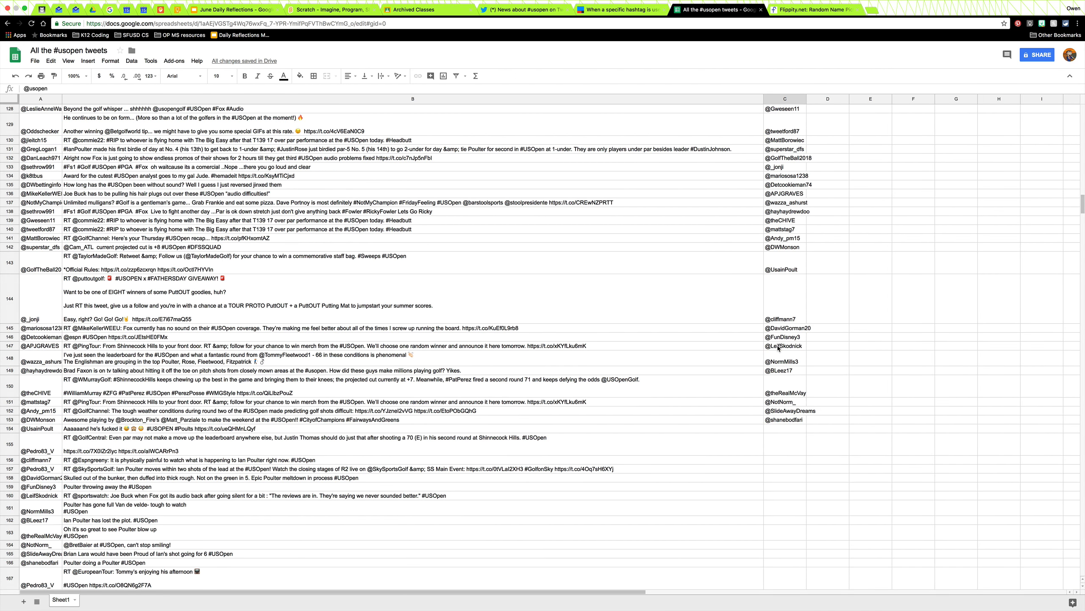
scroll(777, 348, down, 4)
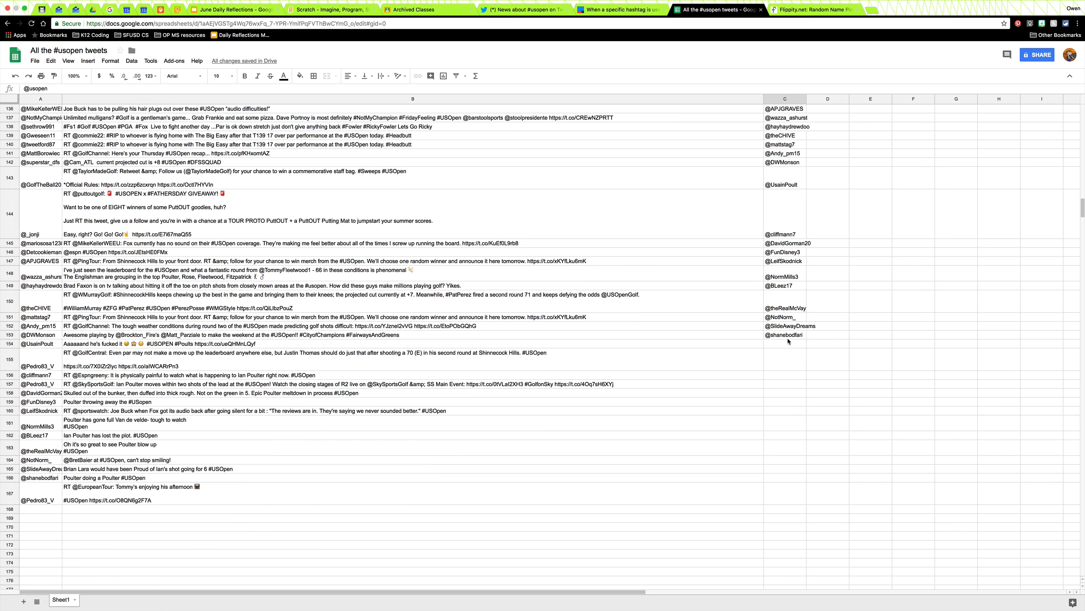
scroll(788, 338, up, 3)
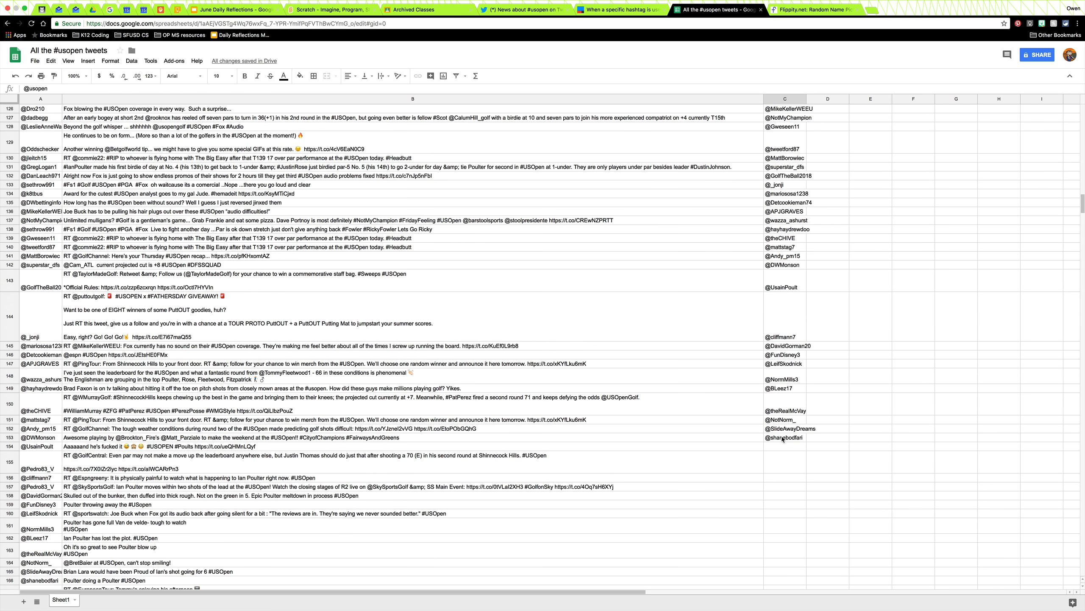
click(782, 439)
scroll(782, 439, up, 20)
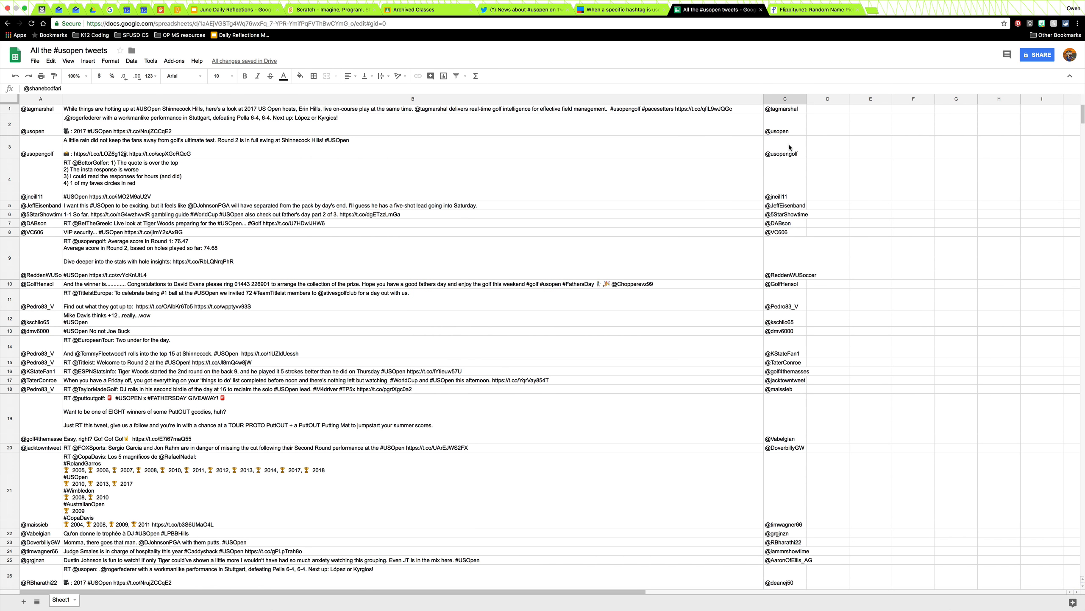
shift+click(784, 112)
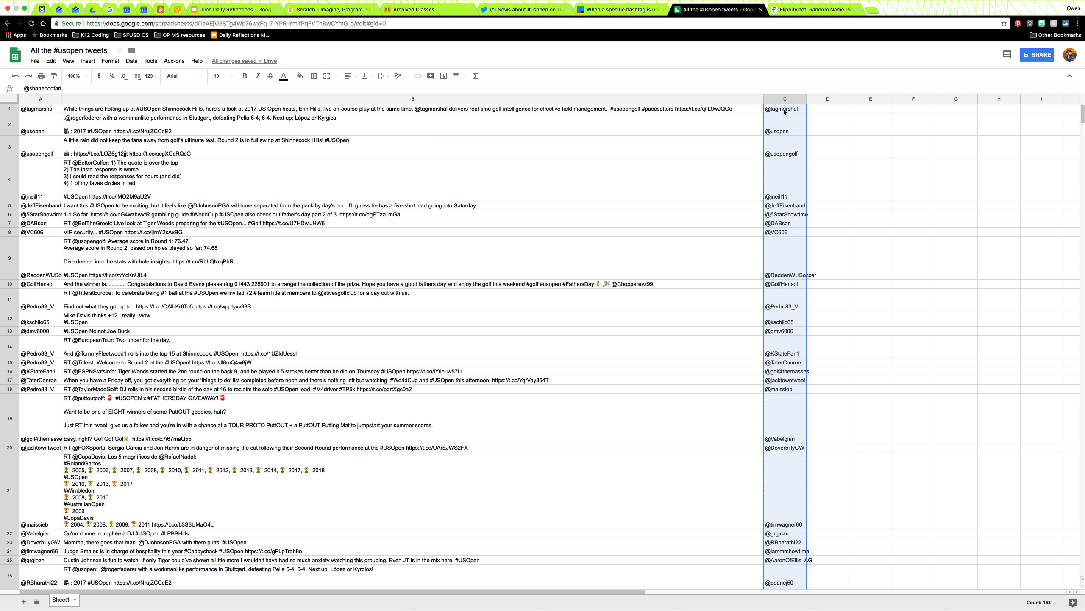
Switch to the Flippity Random Name Picker instructions and make a copy of the linked Google spreadsheet template
click(805, 21)
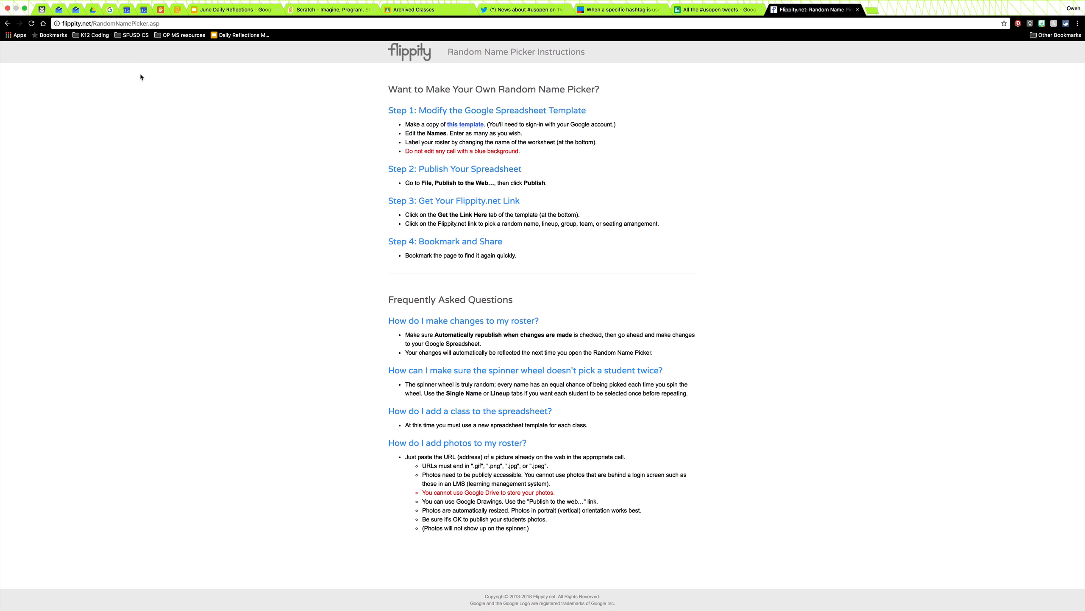
click(176, 25)
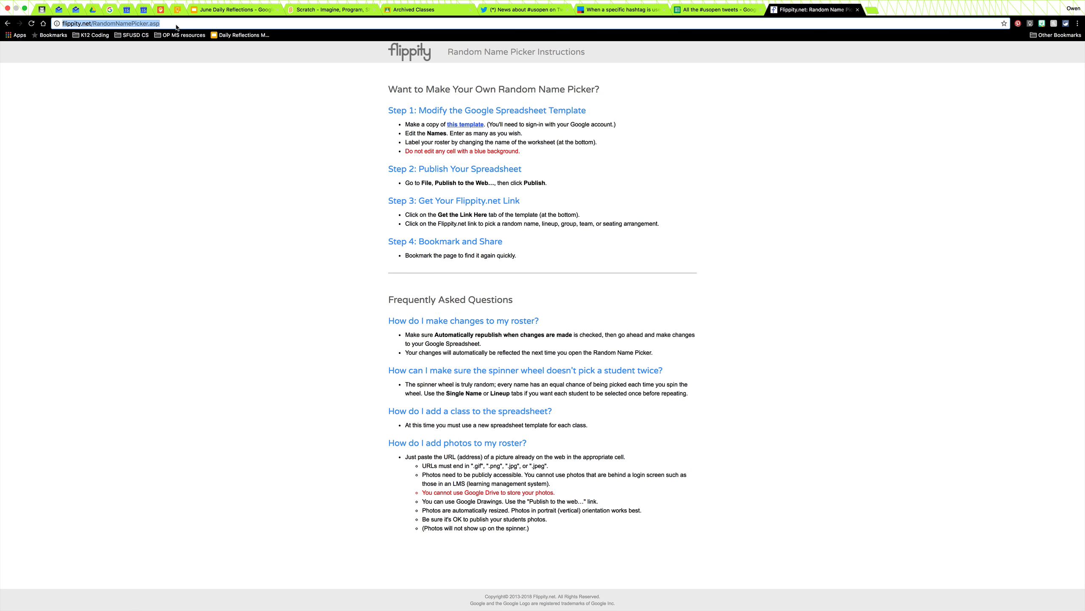
click(467, 124)
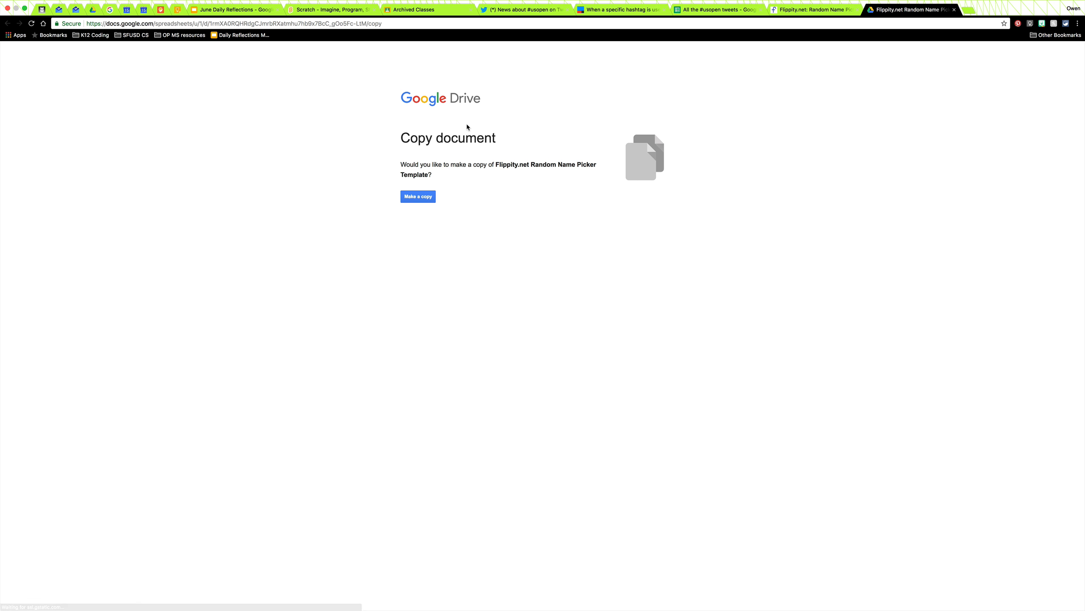
click(418, 197)
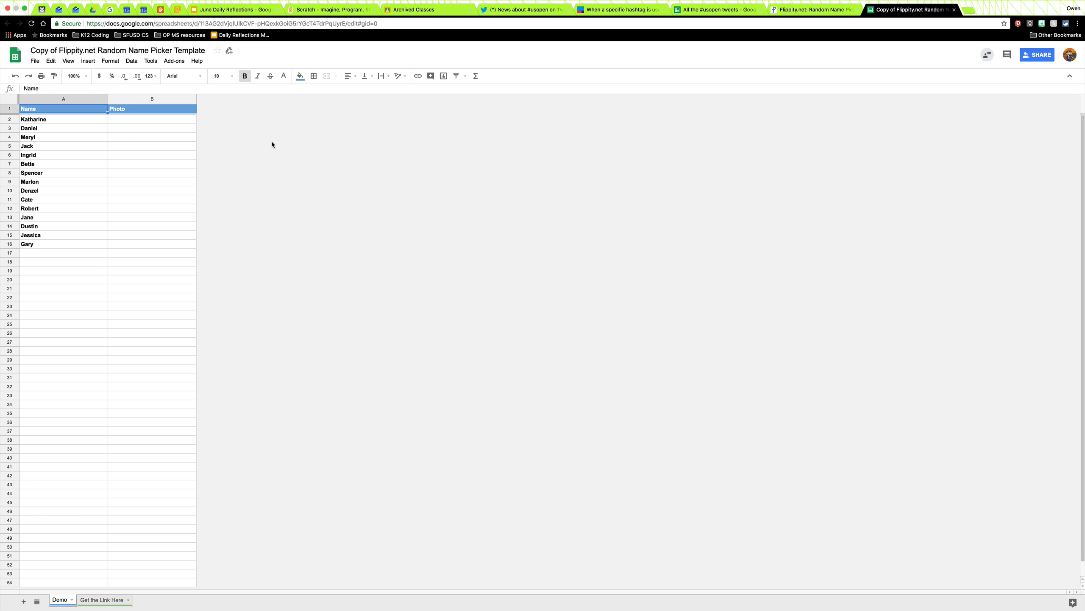
Delete the sample names in A2:A16 of the template's Demo sheet and select cell A2
click(137, 112)
click(78, 111)
drag(73, 118, 47, 241)
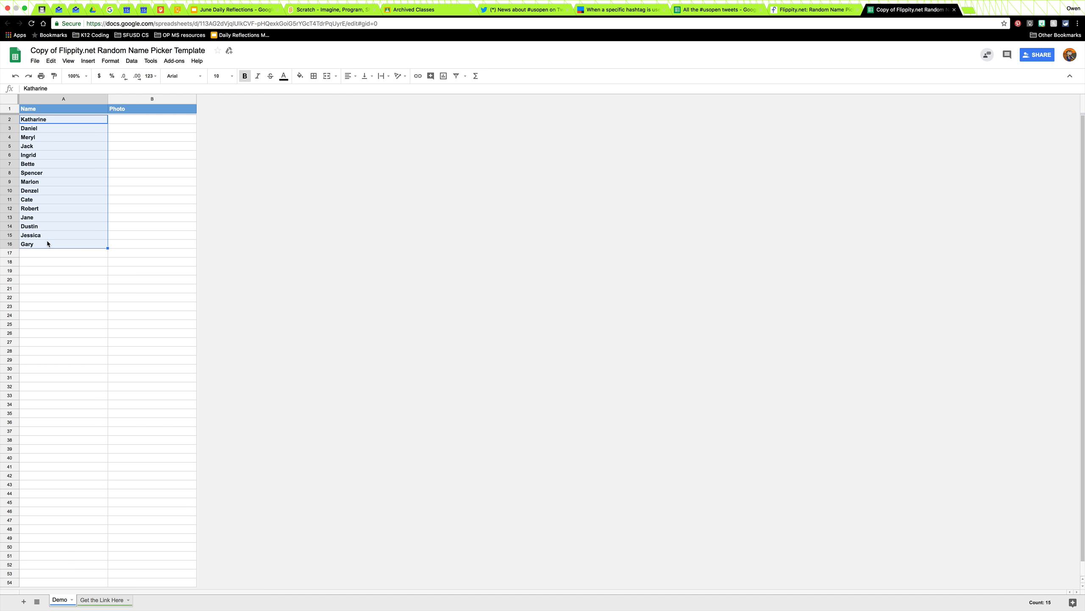
key(Delete)
click(40, 121)
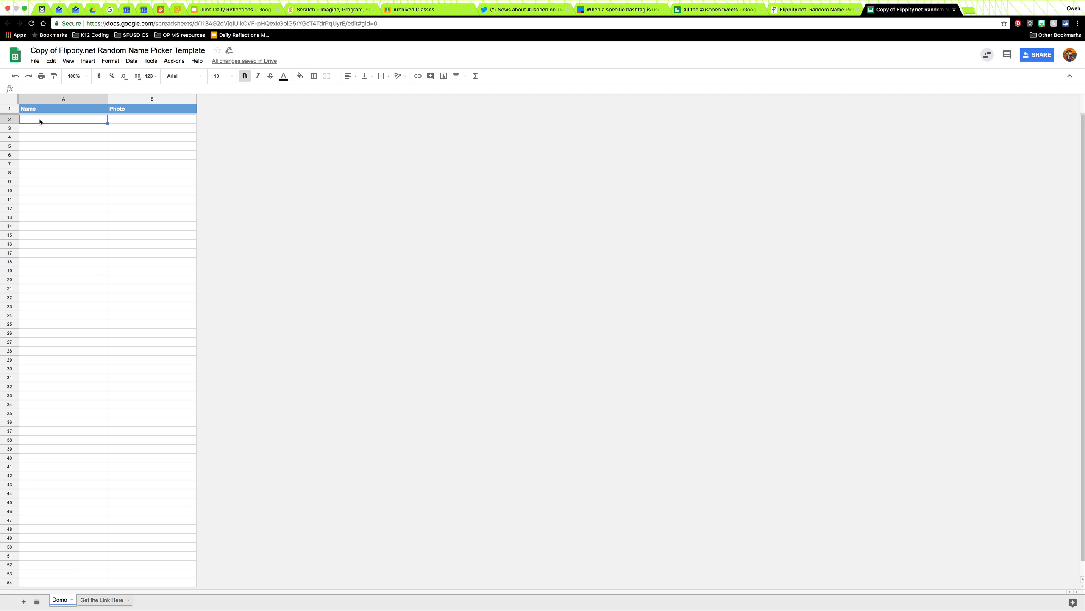
Try an ordinary paste of the copied unique usernames into the template's Name column at cell A2, and undo it
click(737, 13)
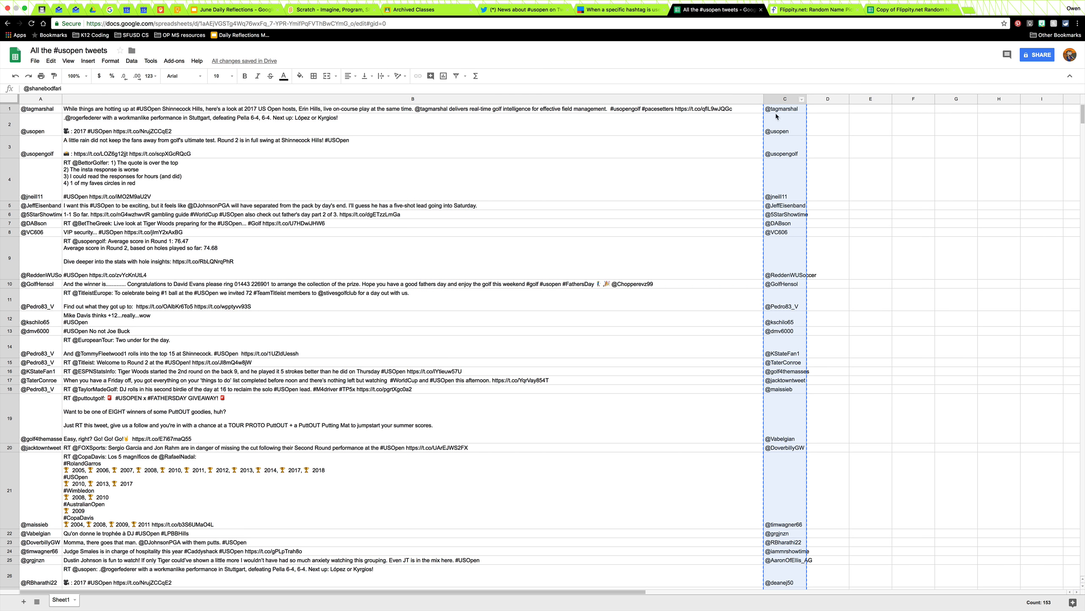
click(908, 13)
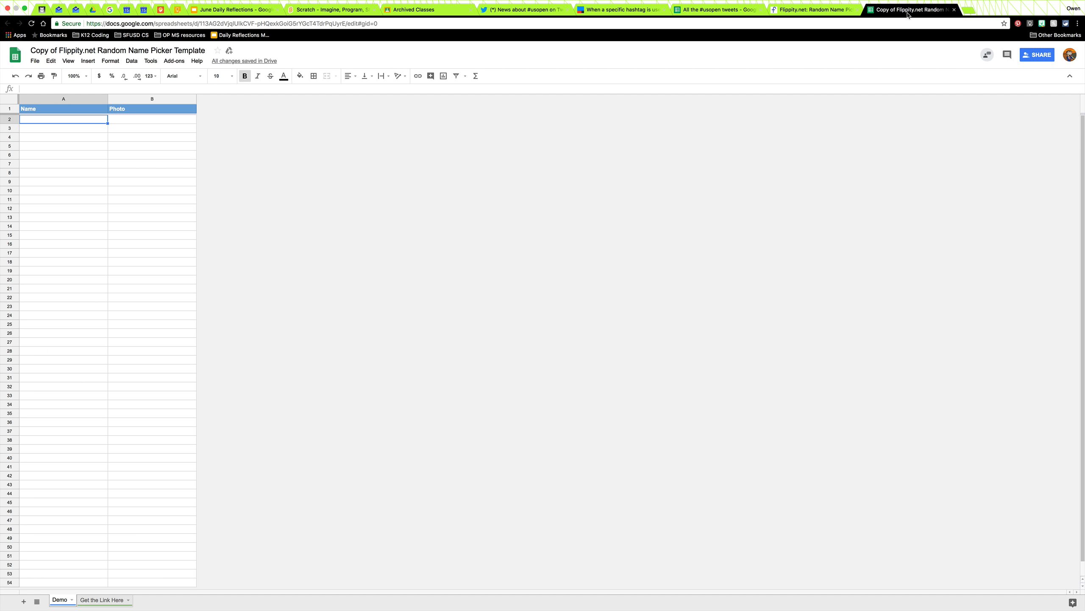
text(=unique(#REF!))
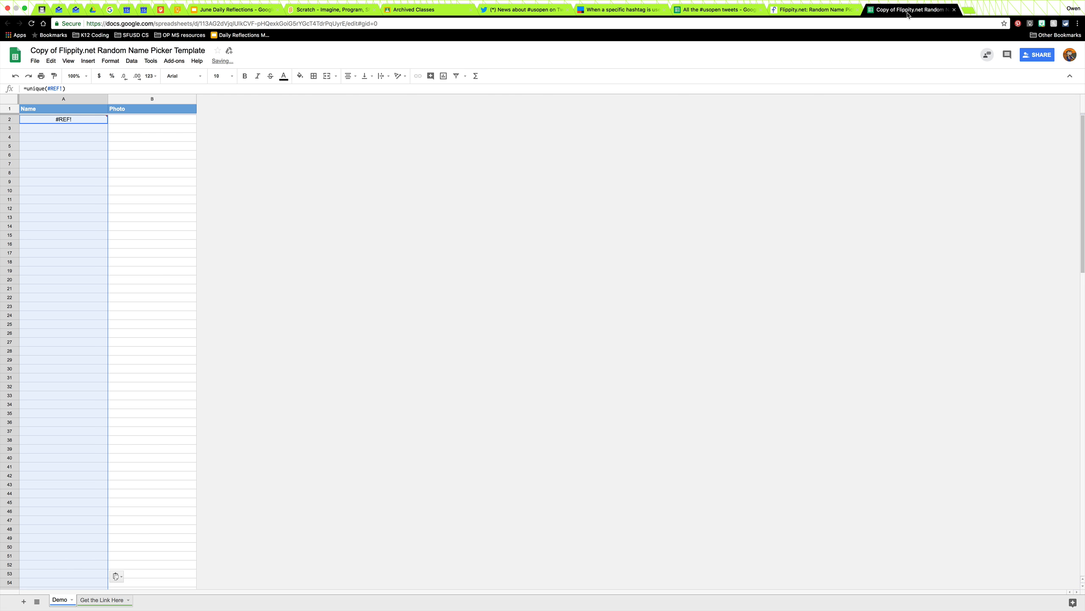
key(super+z)
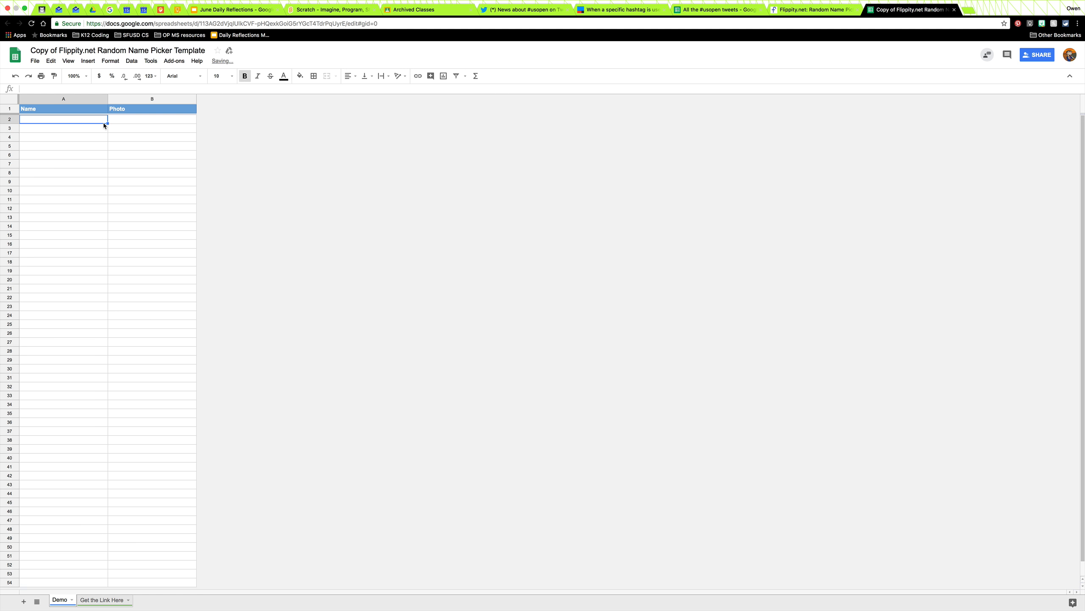
Paste the copied unique usernames as values only into the Name column from cell A2, and check the list through its last row
click(51, 61)
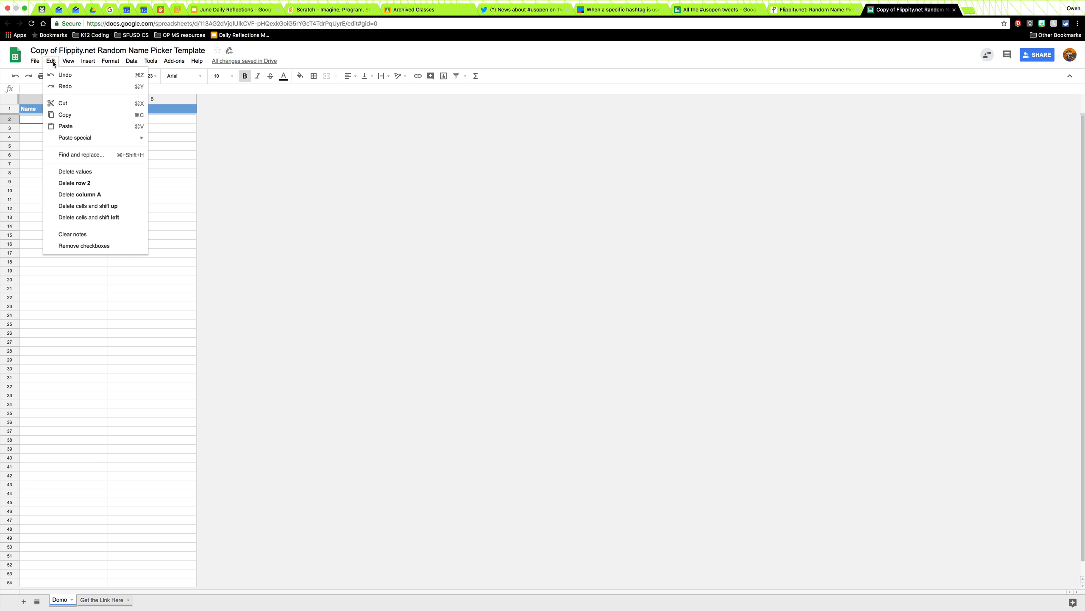
mouse_move(110, 138)
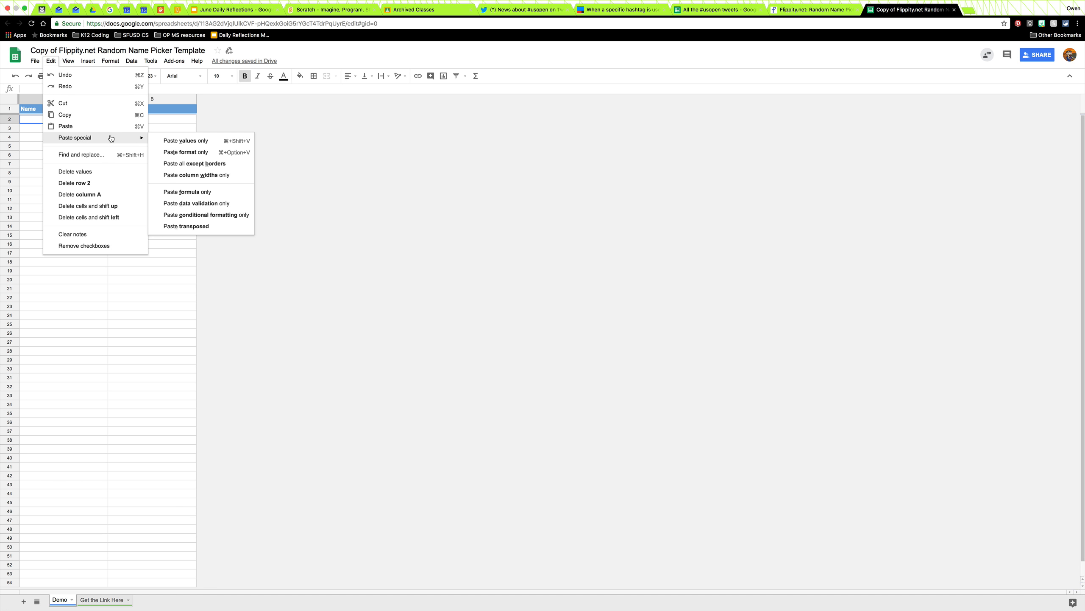
click(185, 141)
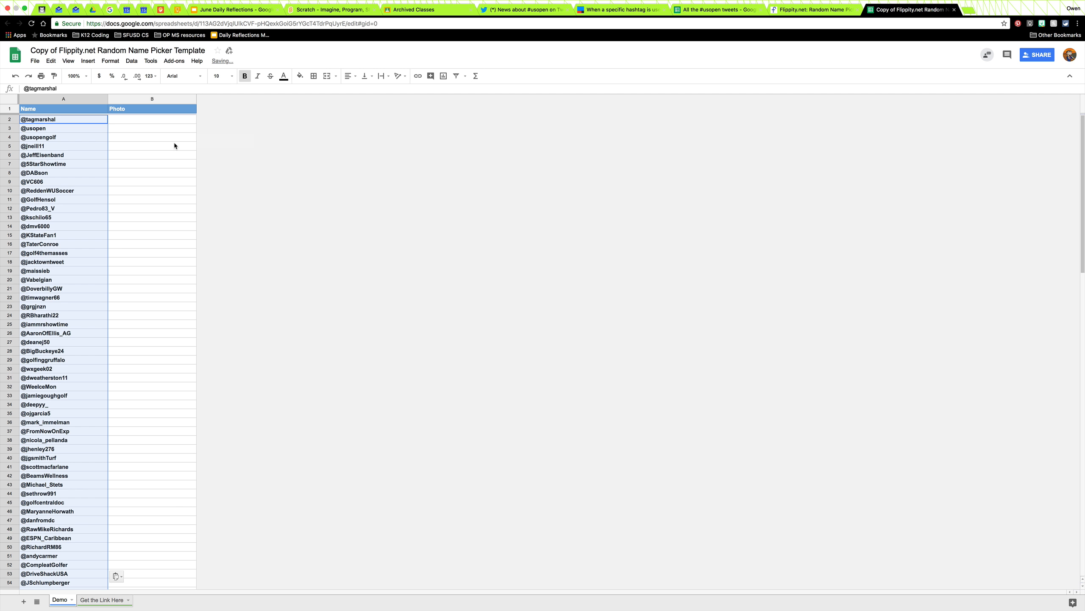
click(70, 120)
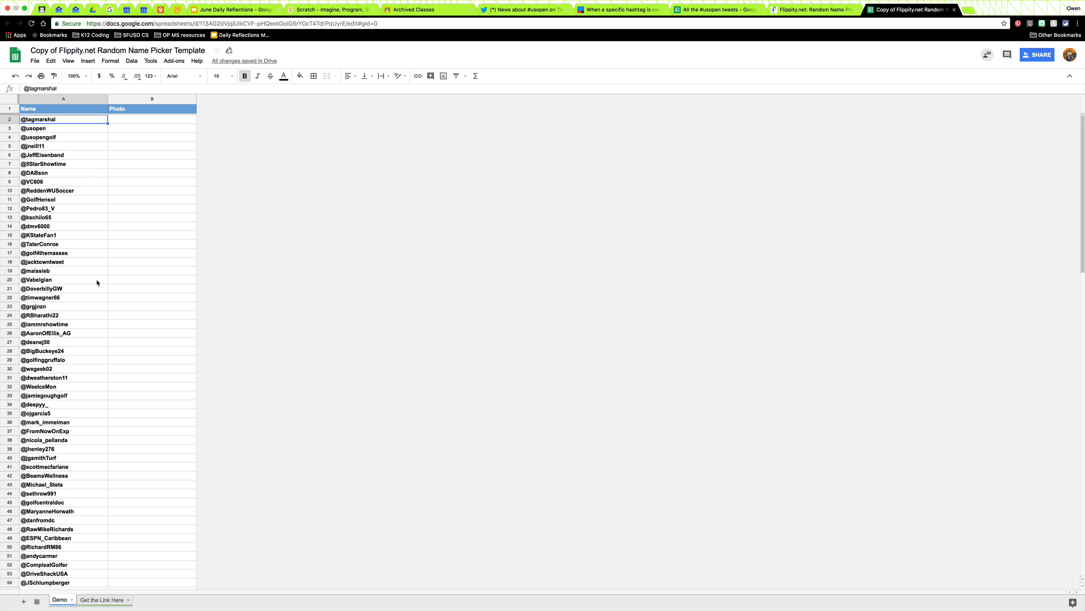
scroll(96, 282, down, 10)
scroll(97, 282, down, 14)
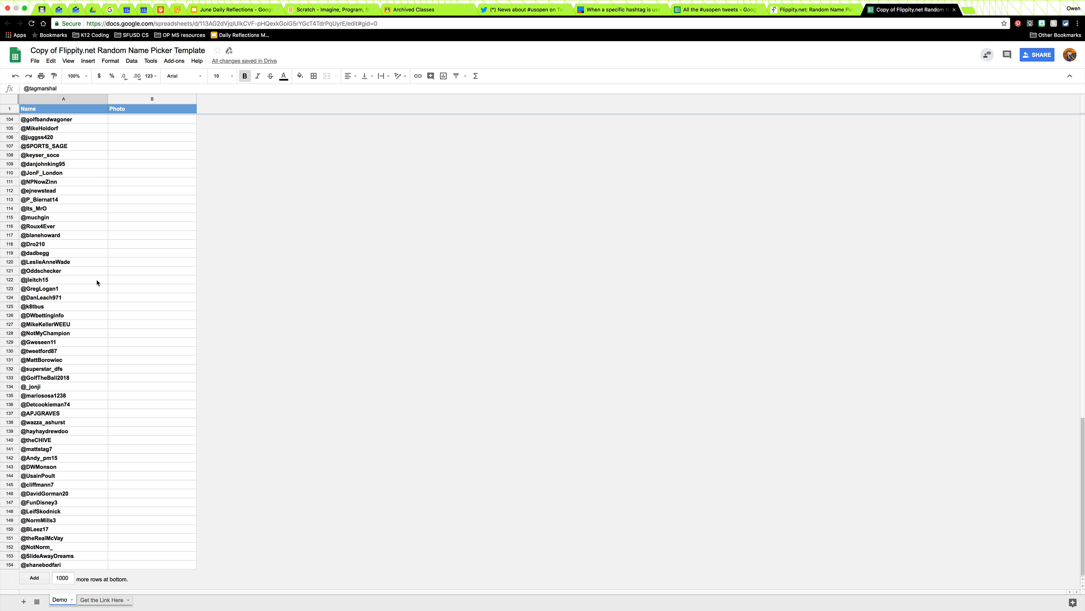
scroll(97, 279, up, 20)
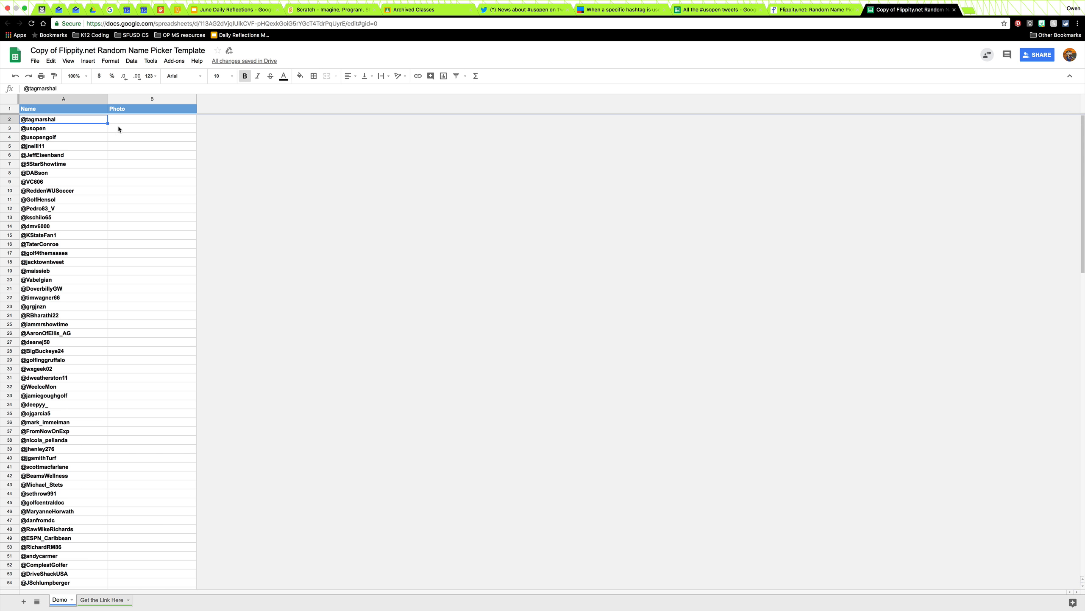
Use the Flippity add-on's template picker to apply the Flippity Random Name Picker template to this spreadsheet
click(174, 61)
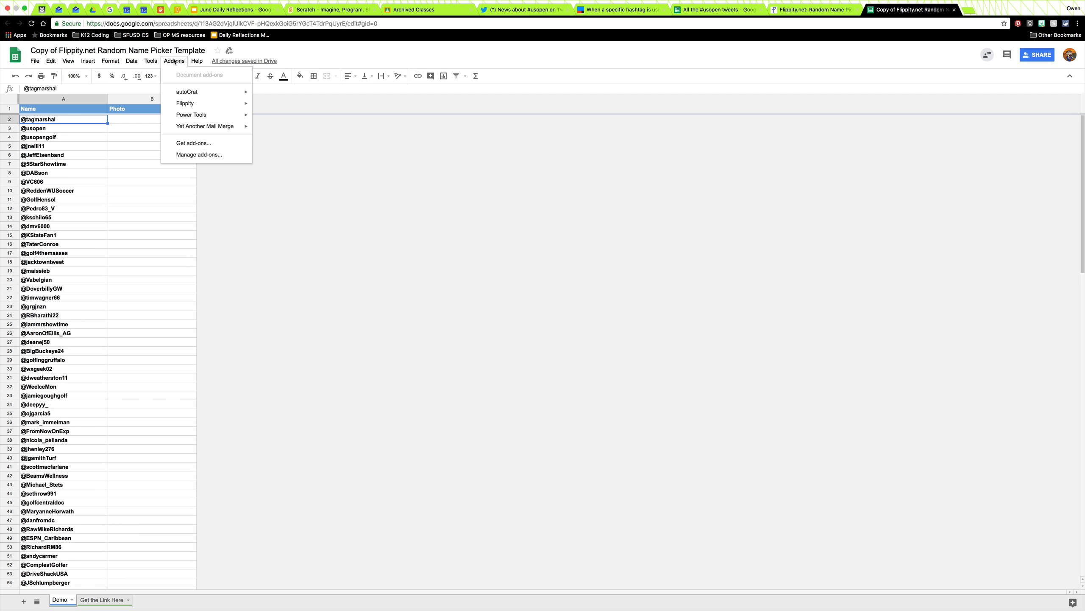
mouse_move(203, 107)
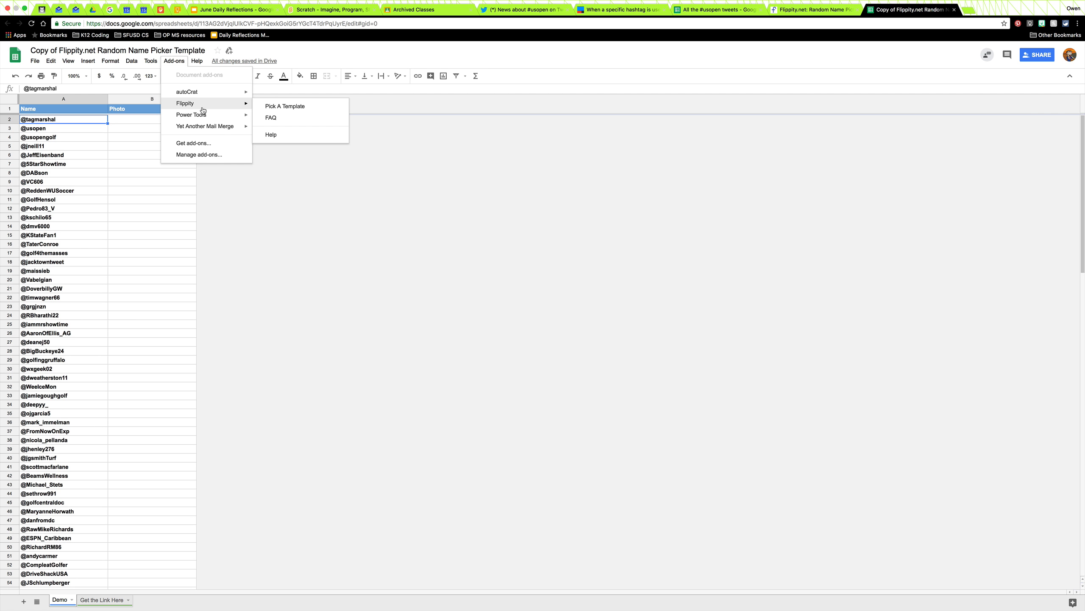
click(297, 107)
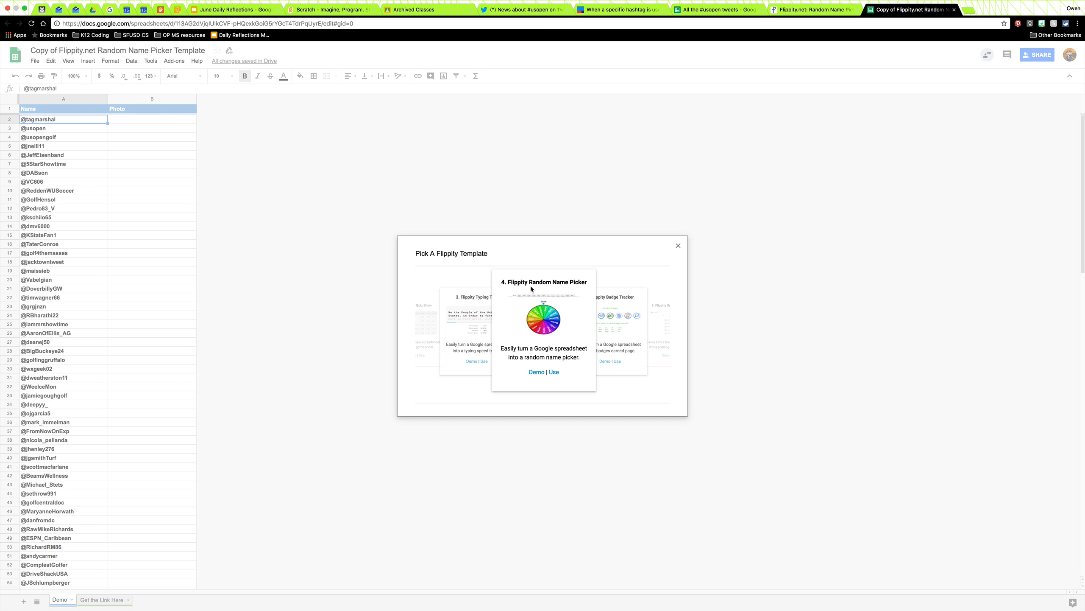
click(554, 373)
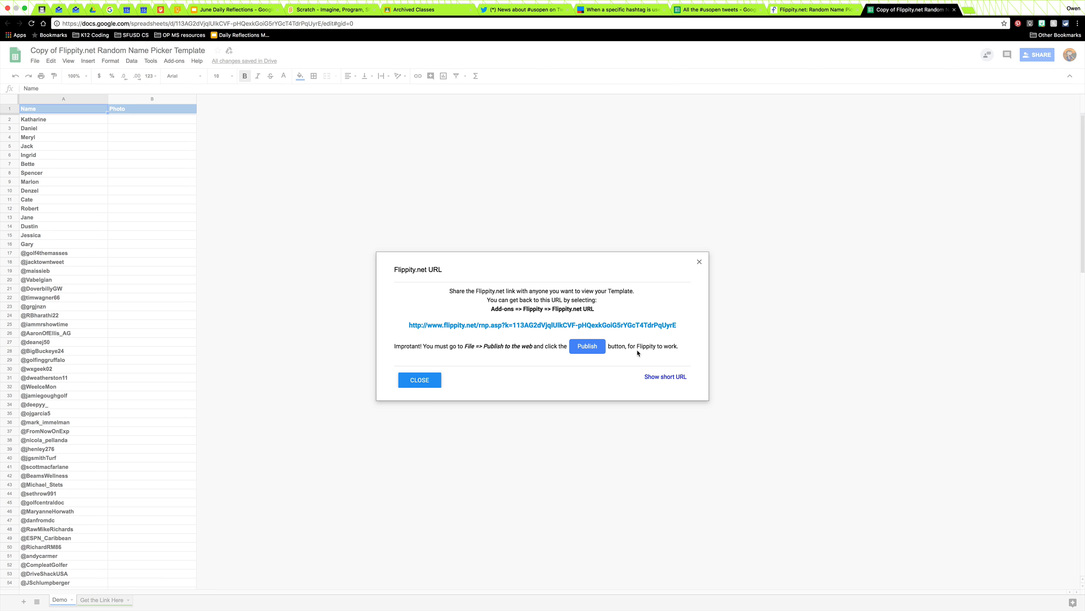
Dismiss the Flippity.net URL dialog and publish the entire document to the web as a web page
click(585, 347)
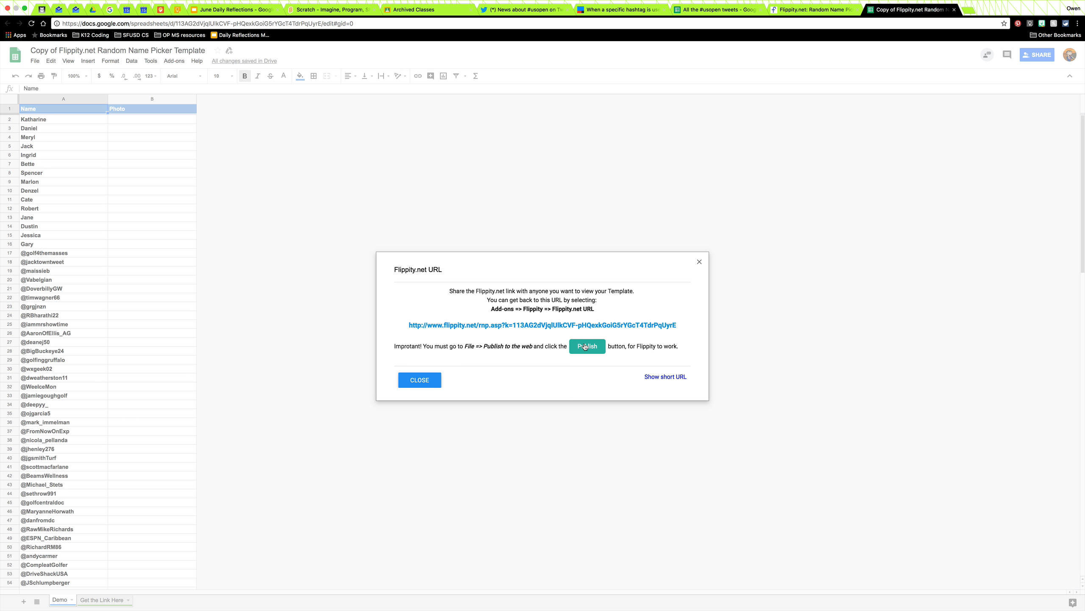
click(420, 379)
click(34, 61)
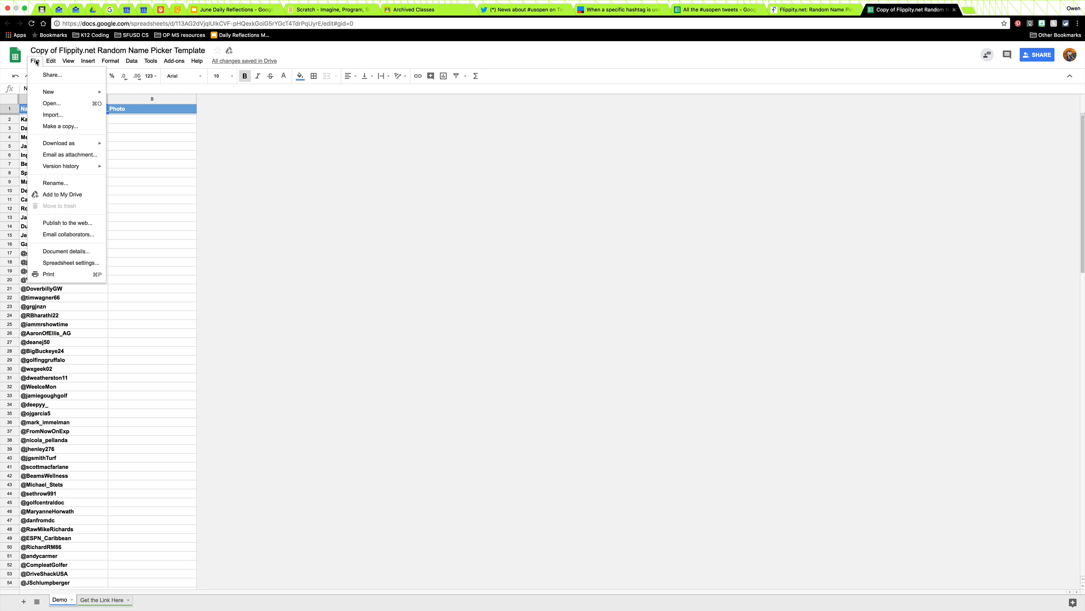
click(68, 222)
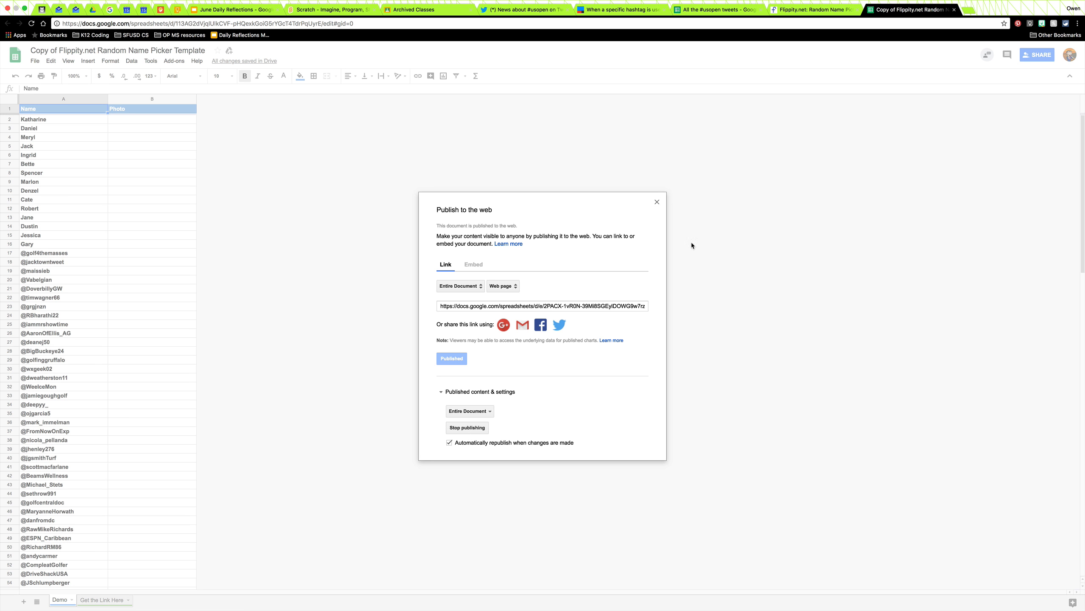
click(657, 202)
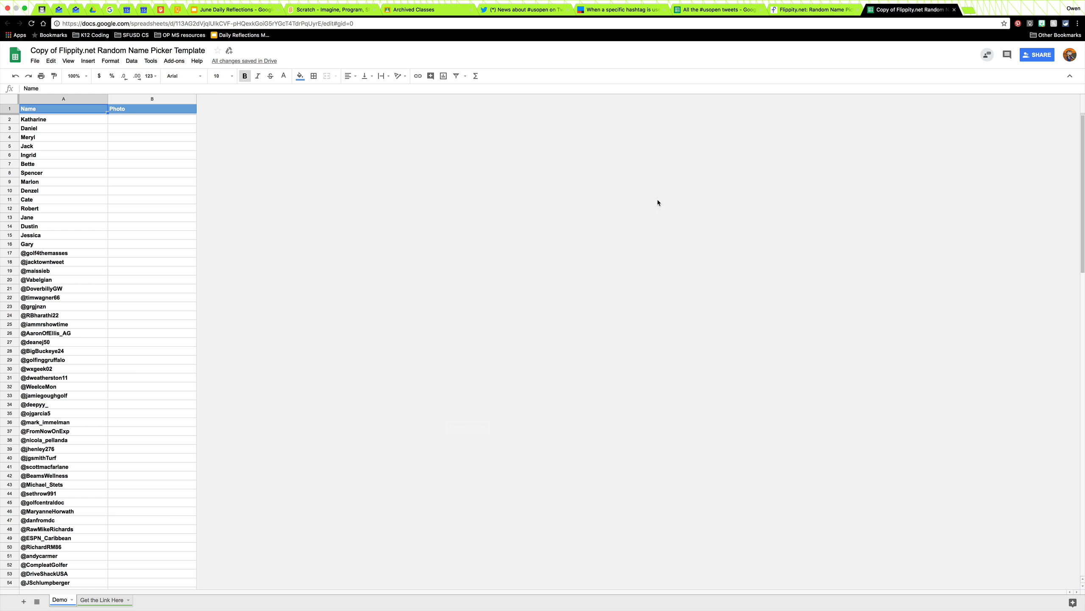
Get the spreadsheet's Flippity.net URL from the Flippity add-on and open that link to the Random Name Picker
click(170, 63)
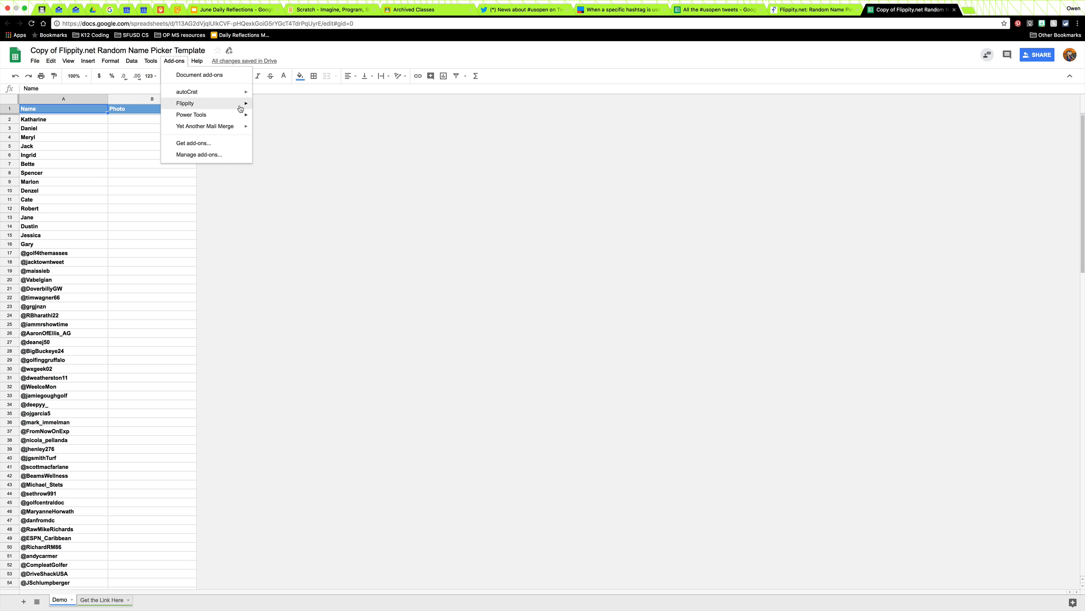
mouse_move(242, 103)
click(279, 107)
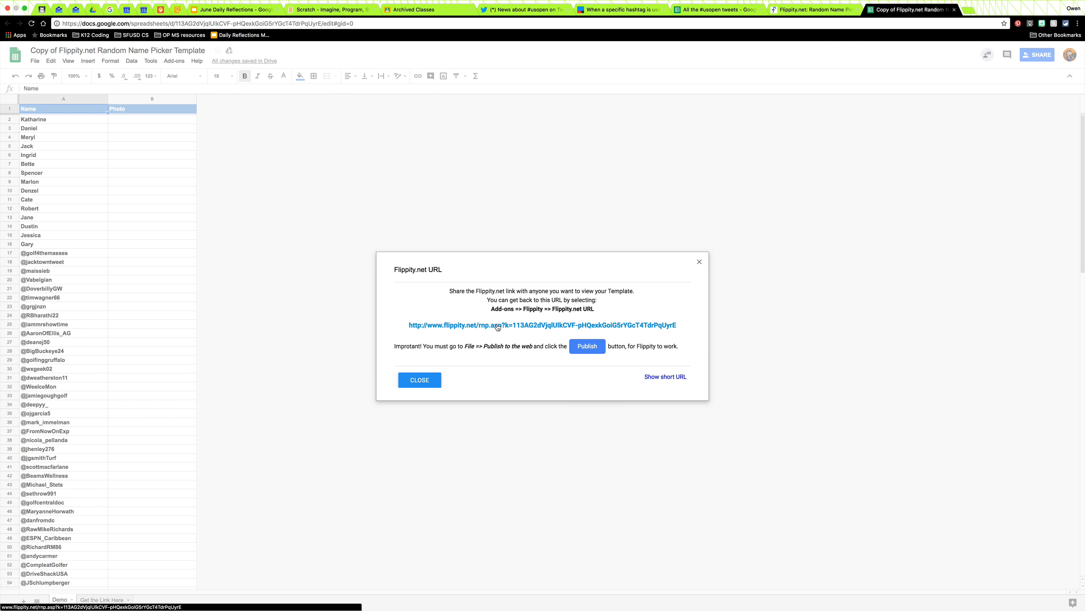
click(498, 326)
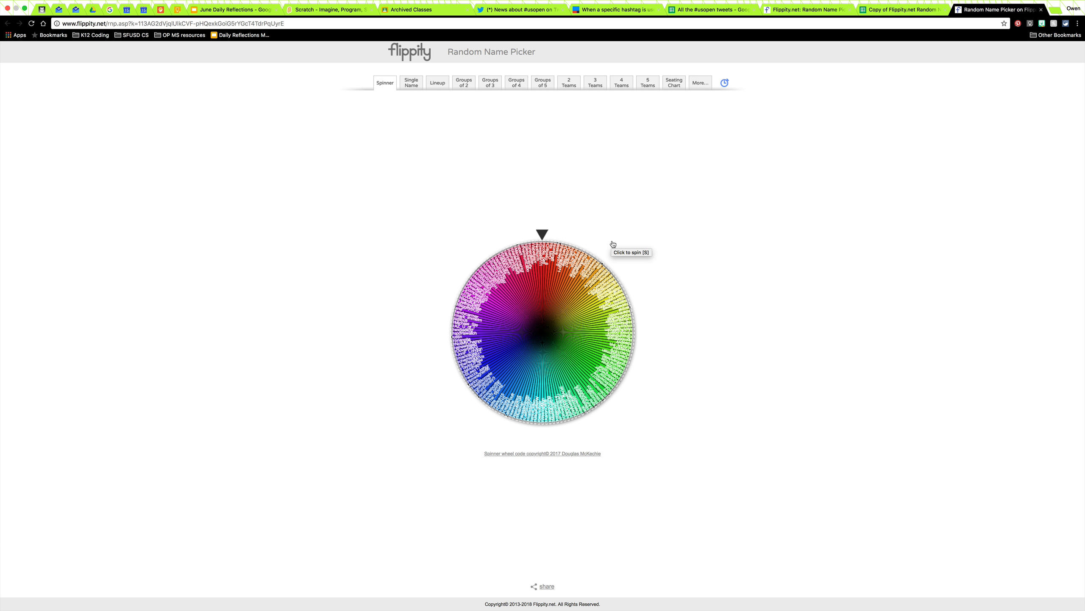
Spin the Random Name Picker wheel three times to draw random usernames
click(542, 234)
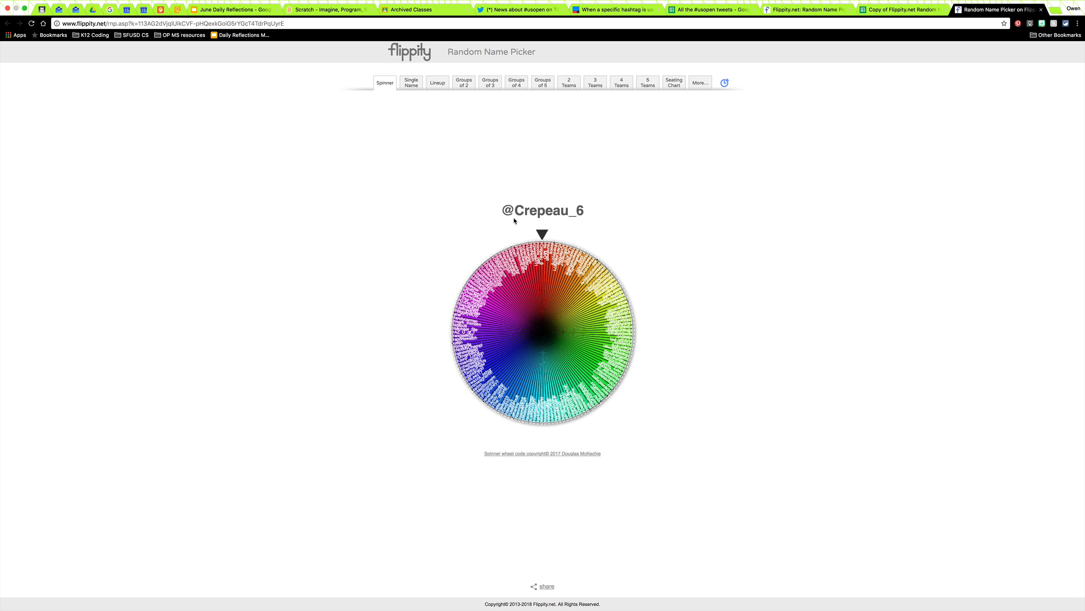
click(542, 234)
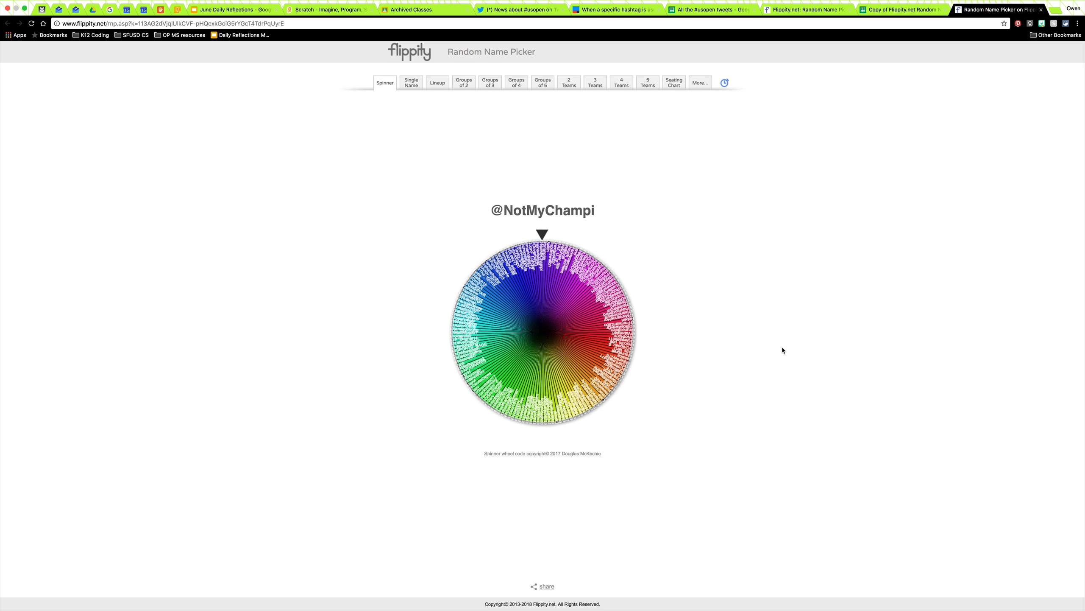
click(547, 235)
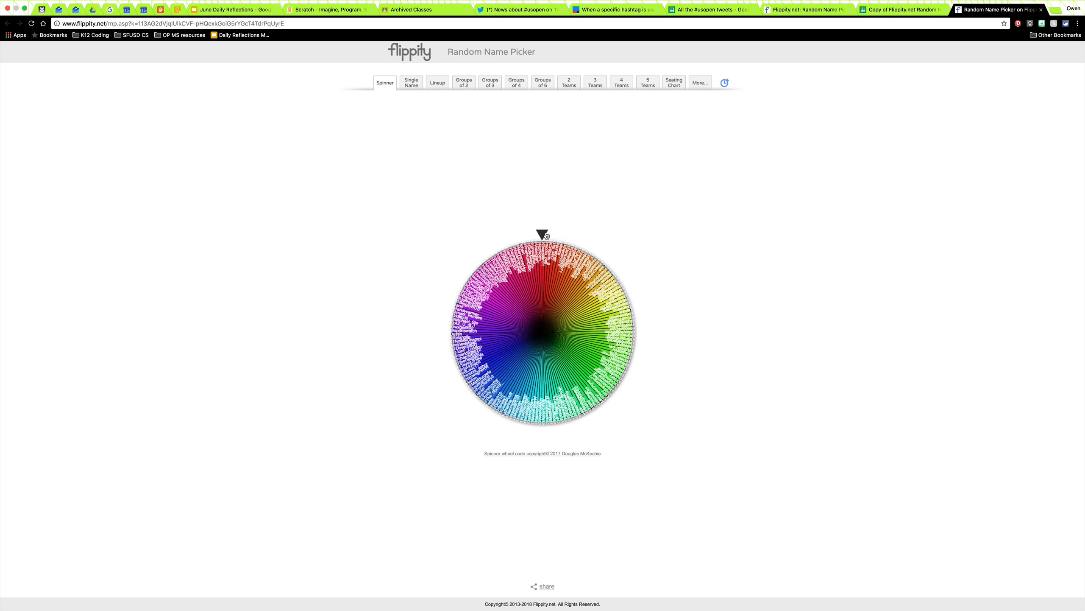